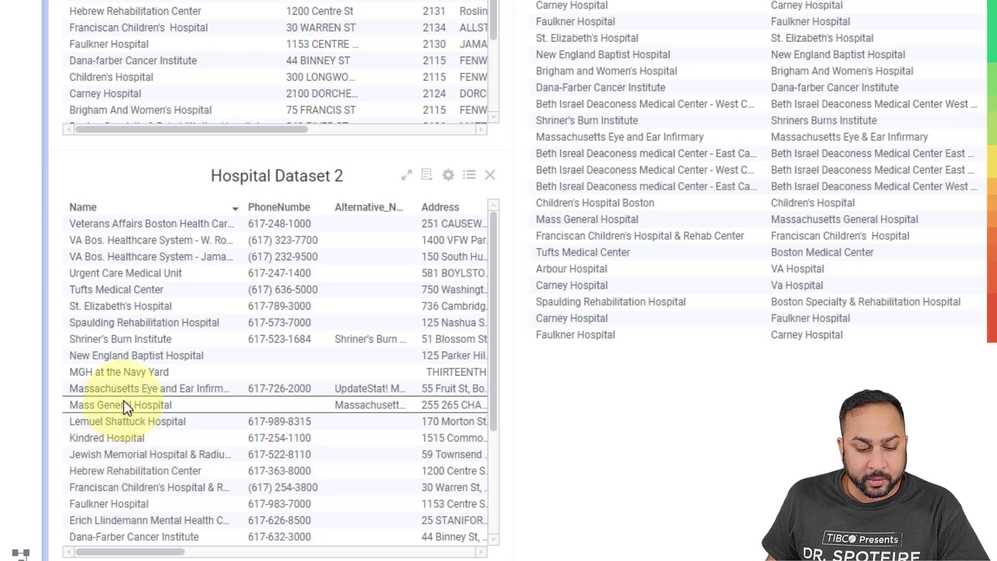
- Mark the wrong pairings: the 86 and 91 Beth Israel rows and the rows scoring 75–78
scroll(125, 415, "down", 3)
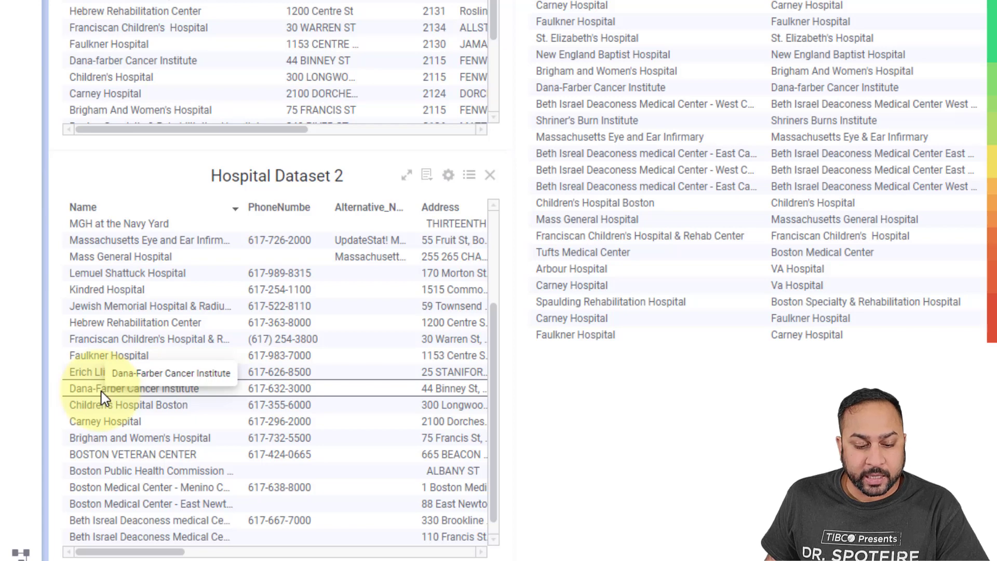
scroll(112, 394, "up", 3)
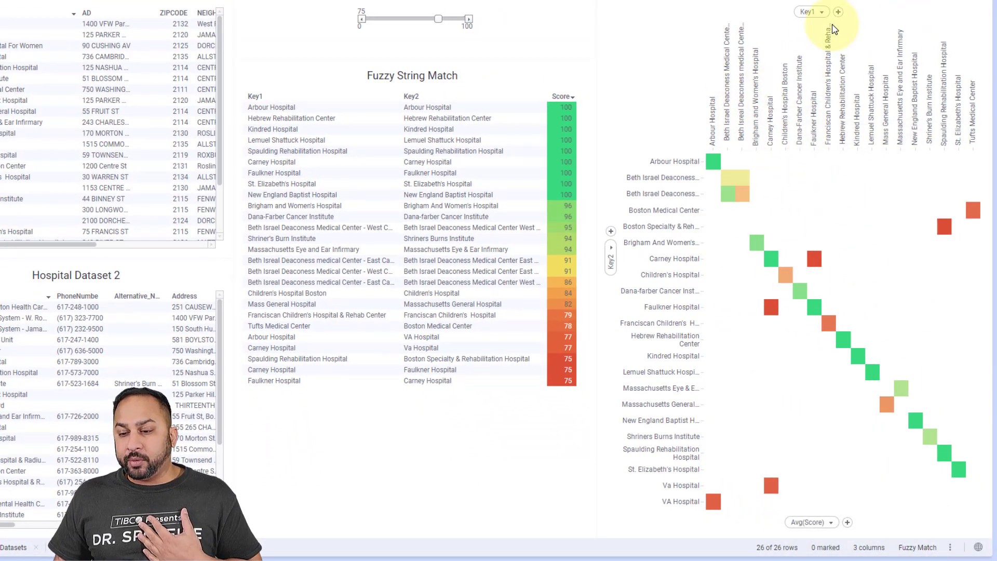
mouse_move(760, 188)
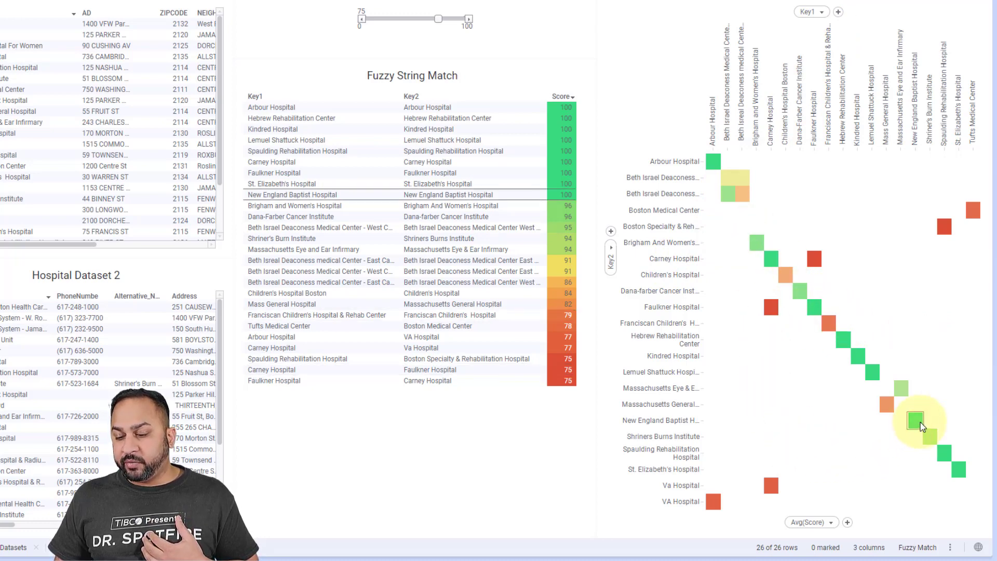
mouse_move(913, 425)
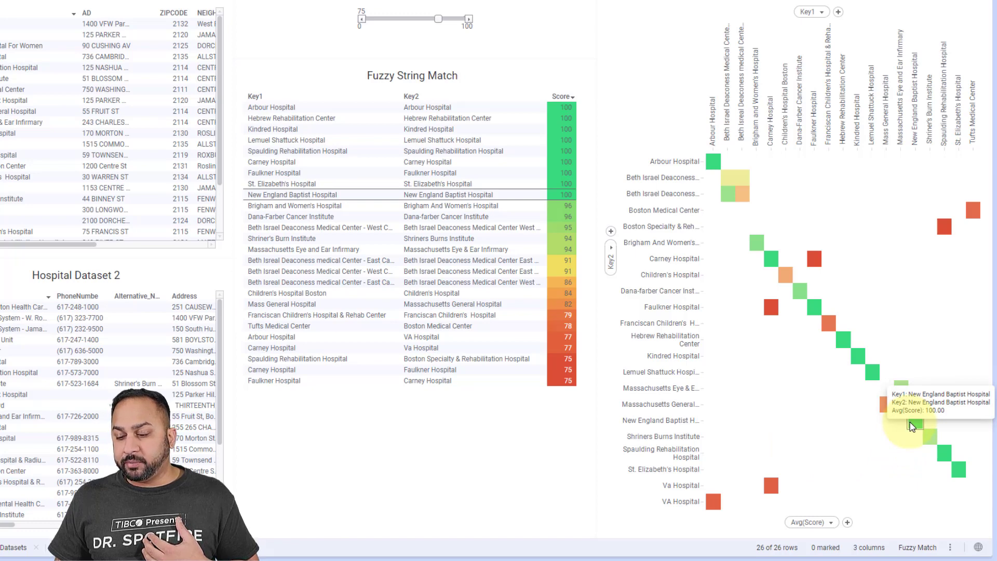
mouse_move(772, 485)
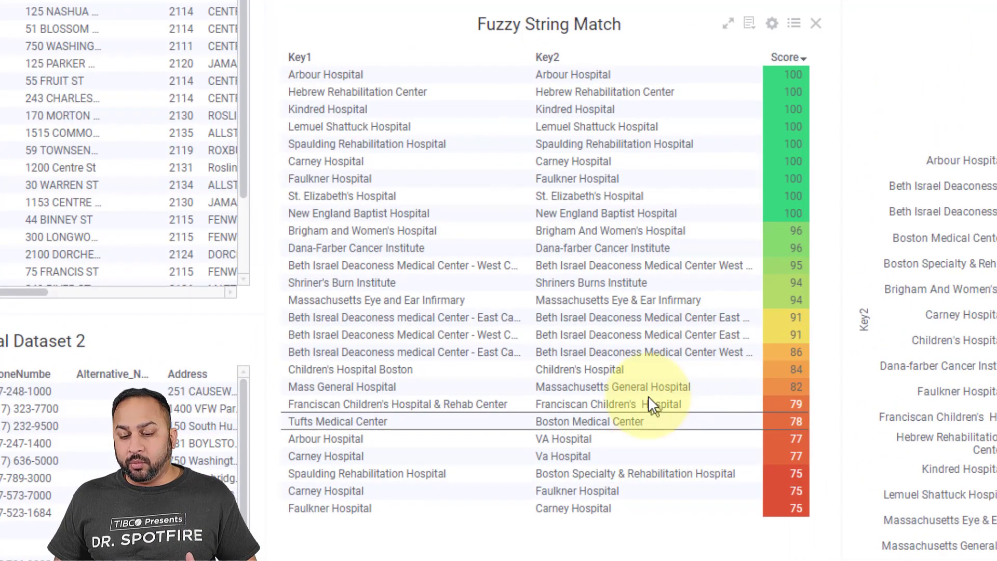
left_click(650, 351)
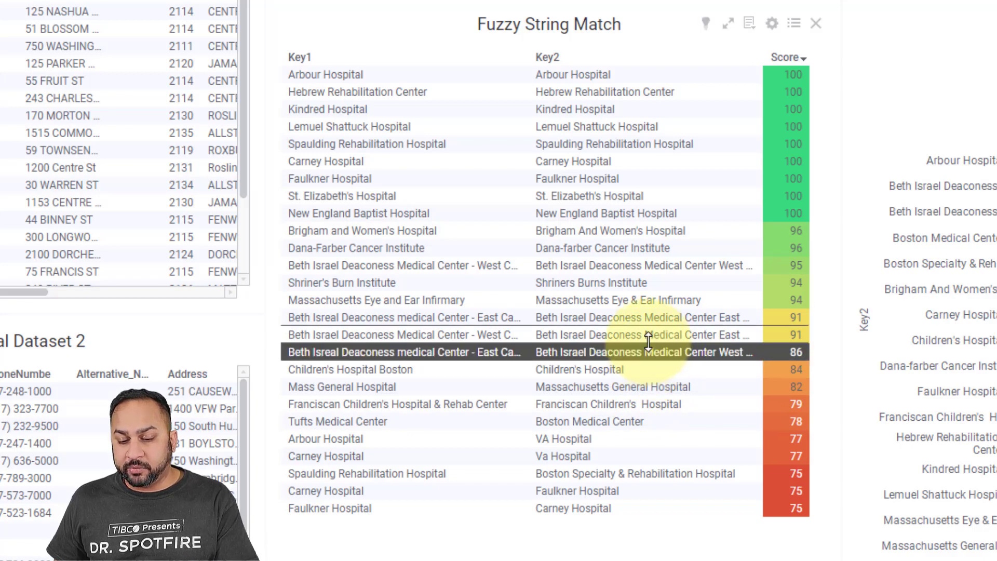
left_click(647, 341, "ctrl")
left_click_drag(607, 542, 608, 419)
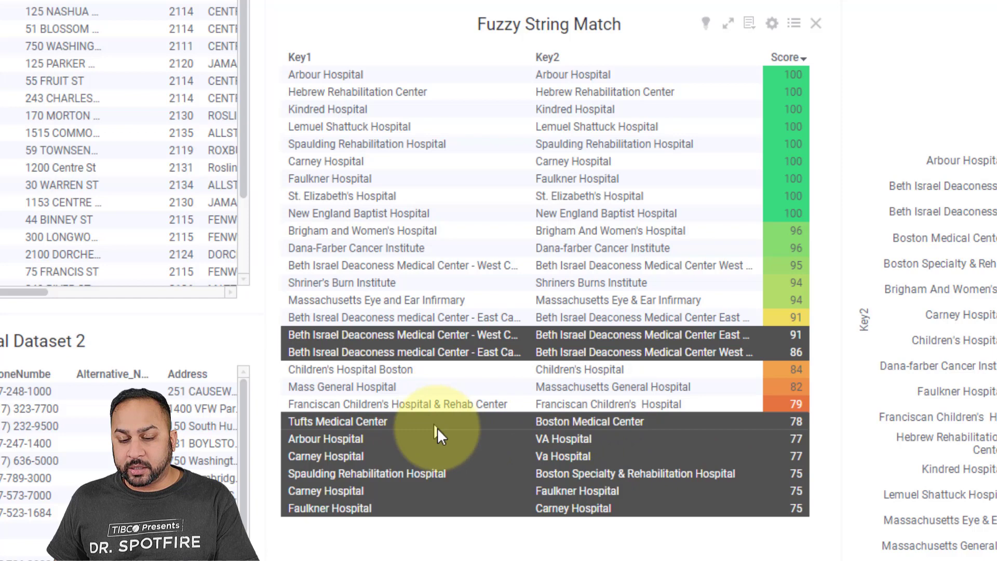
- Delete the marked rows from the fuzzy match results
right_click(444, 428)
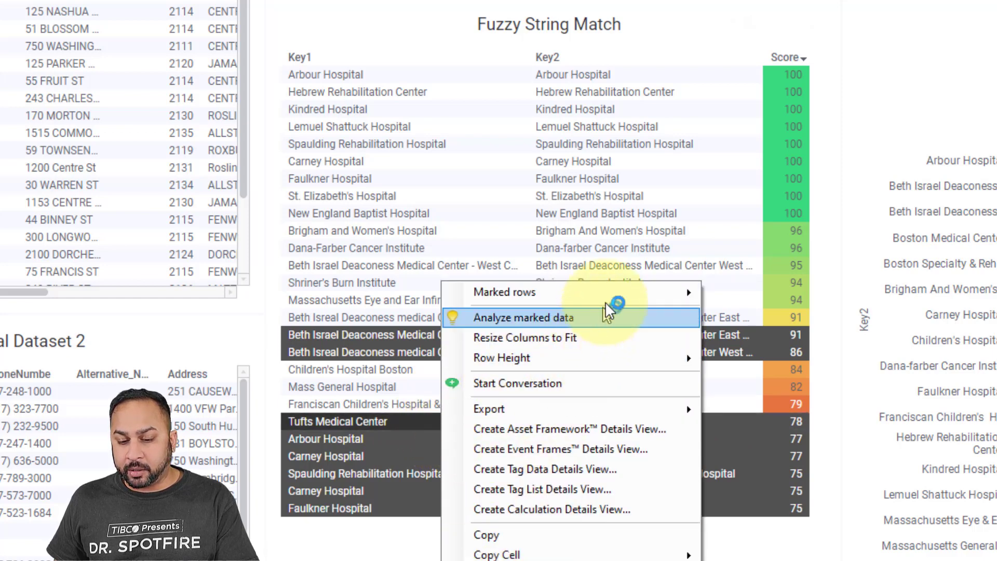
mouse_move(691, 301)
left_click(770, 341)
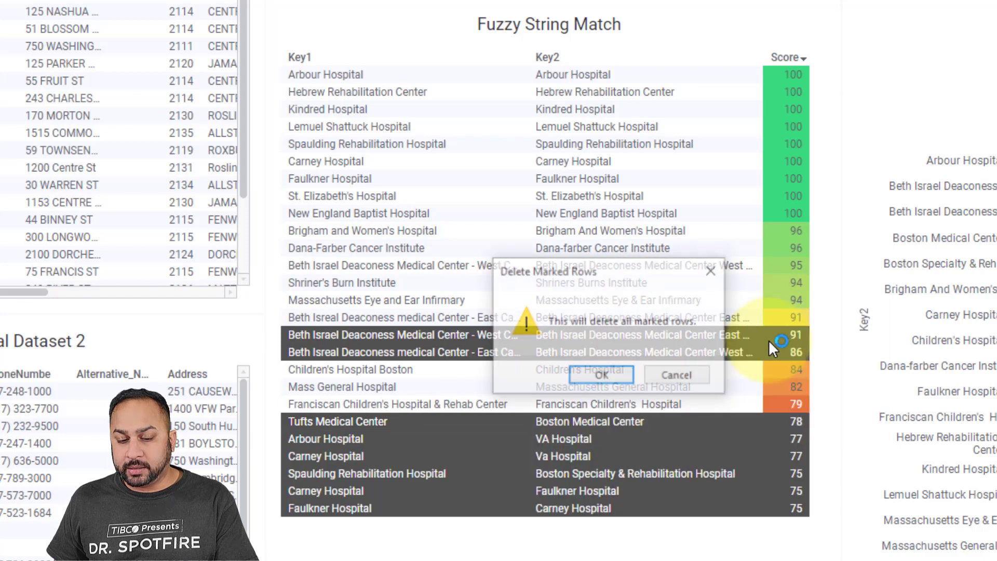
left_click(602, 374)
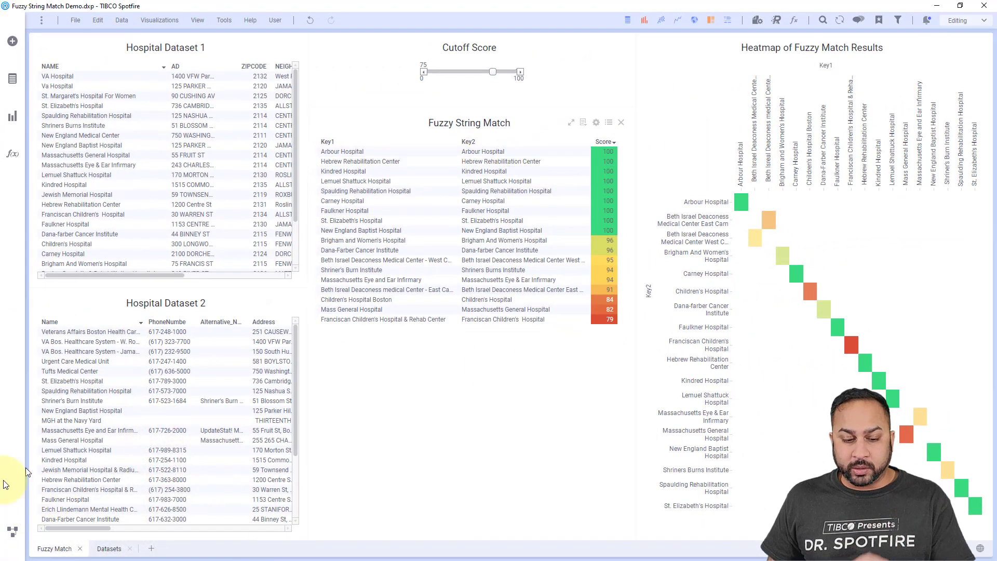
- In the data canvas, look at the Fuzzy Match flow, then select the Hospitals table
left_click(7, 532)
left_click(158, 52)
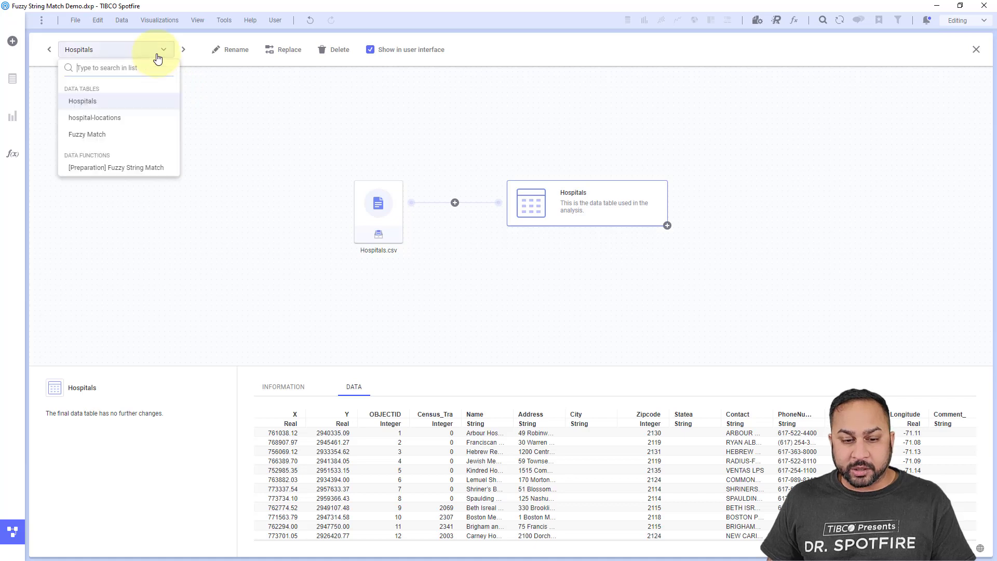
left_click(105, 136)
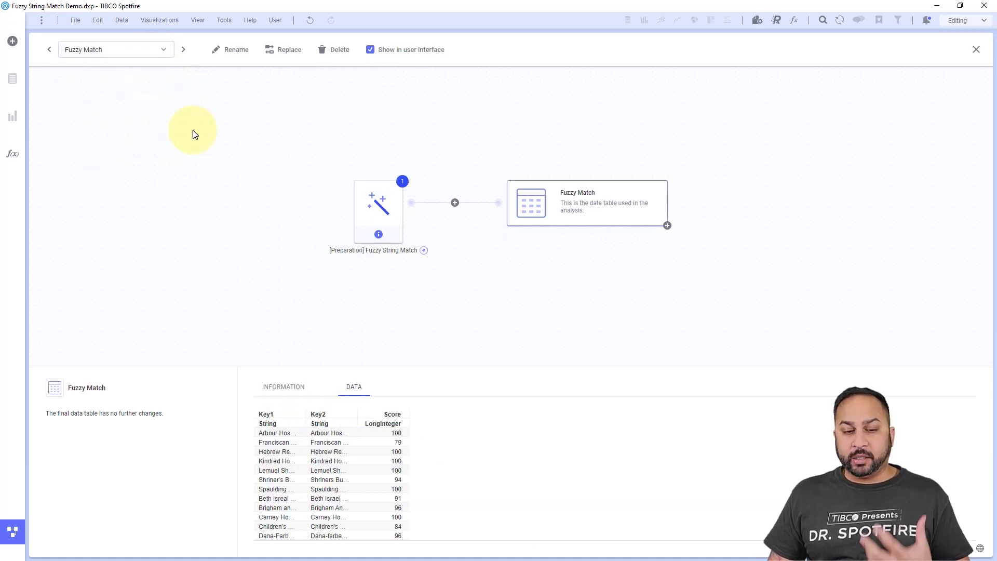
left_click(123, 64)
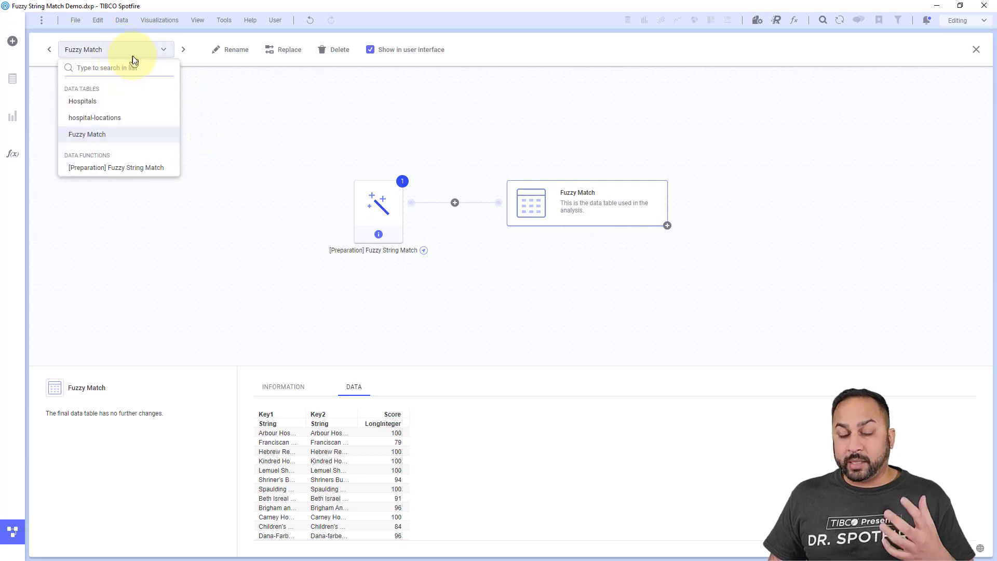
left_click(116, 105)
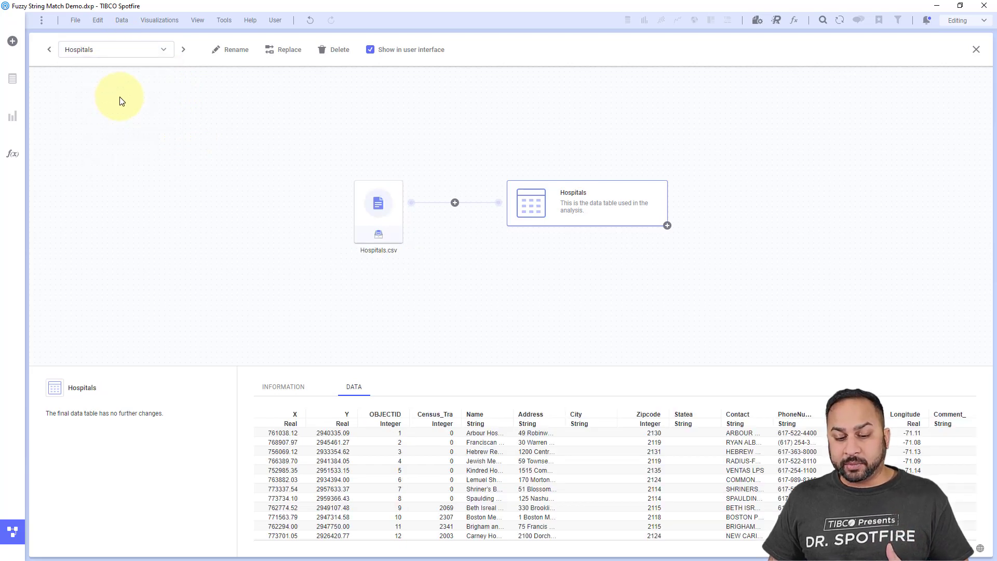
- Add columns to Hospitals using the Fuzzy Match table as the source
left_click(455, 204)
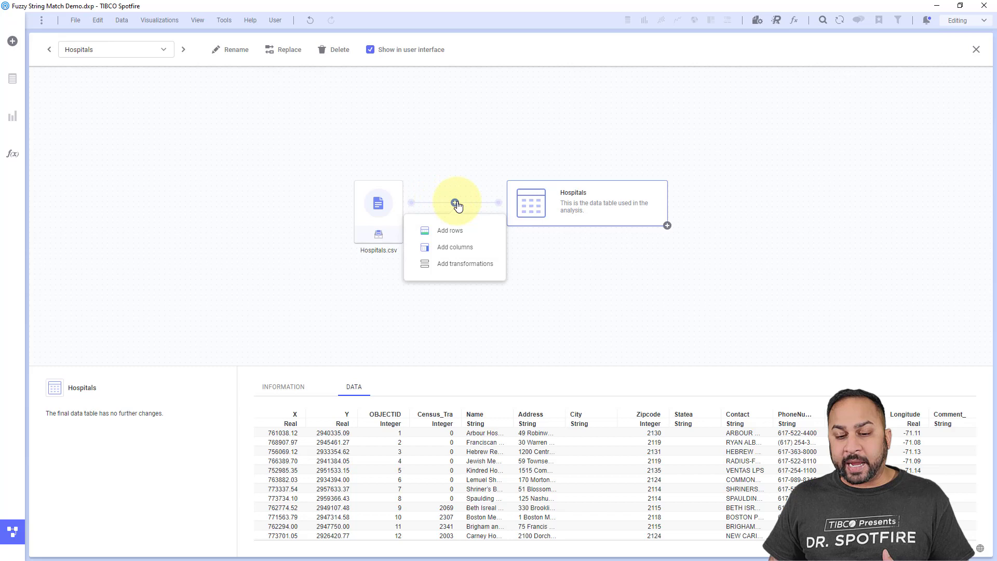
left_click(451, 247)
left_click(103, 134)
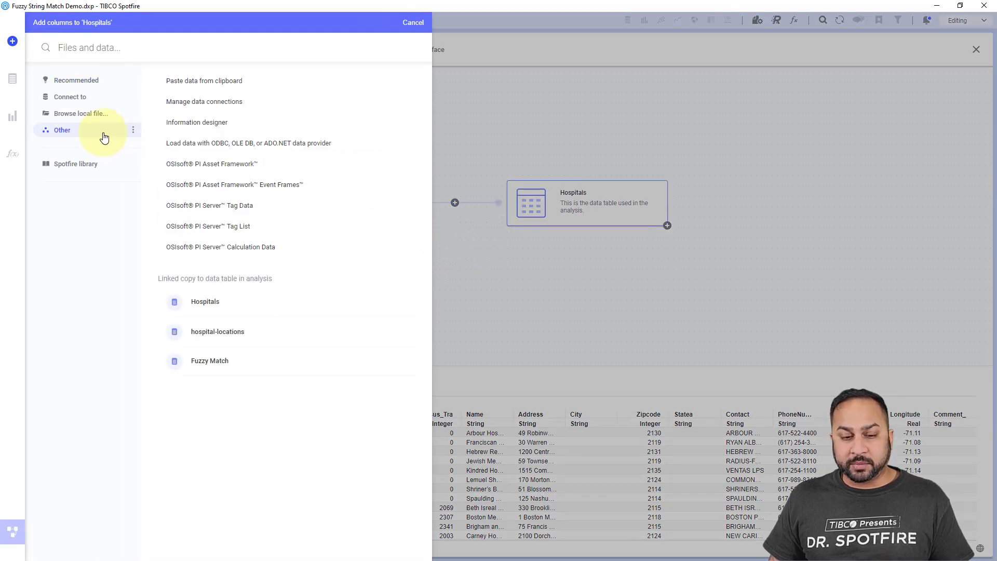
left_click(204, 357)
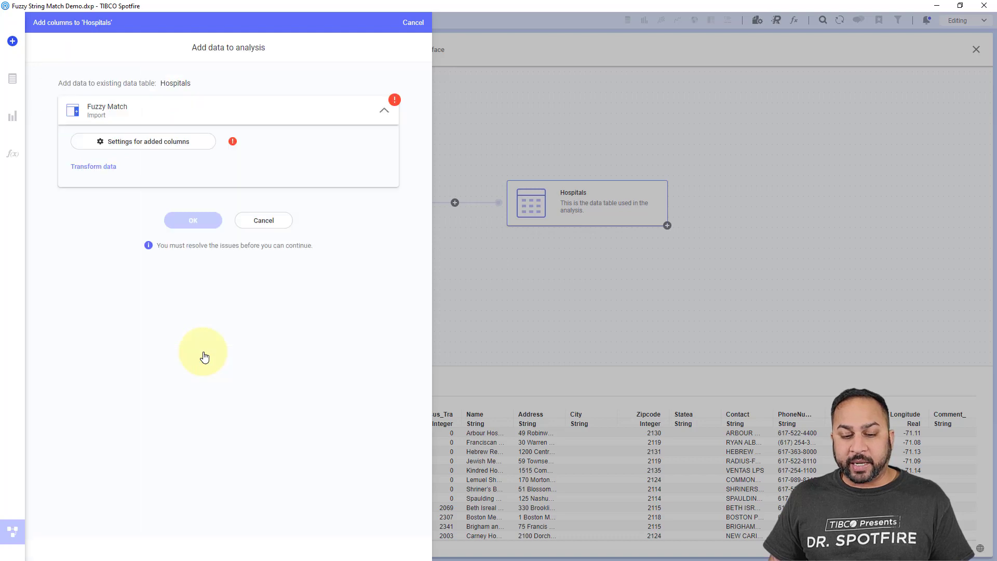
- Match Hospitals Name to Fuzzy Match Key1, exclude Score, and add the Key2 column
left_click(190, 144)
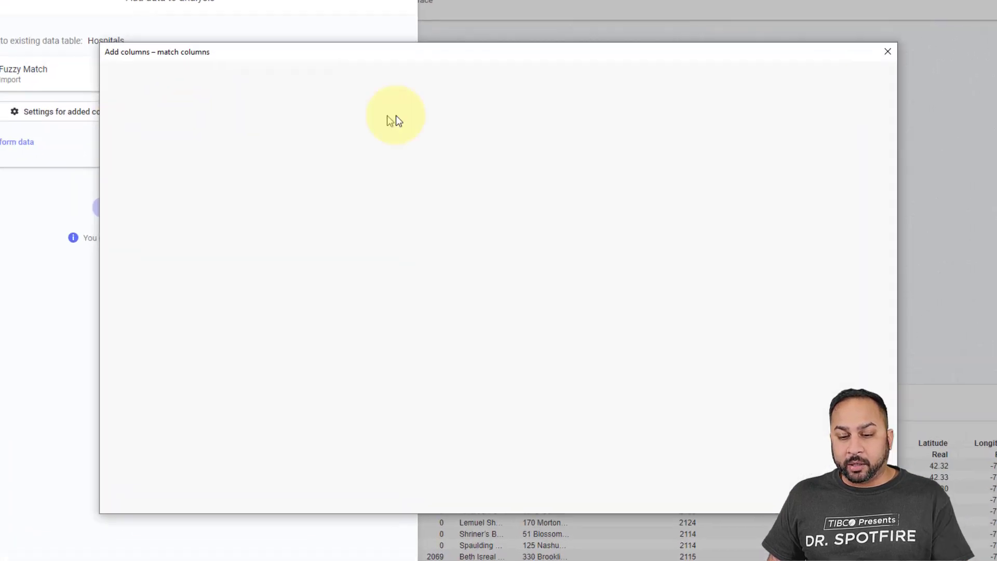
left_click(267, 163)
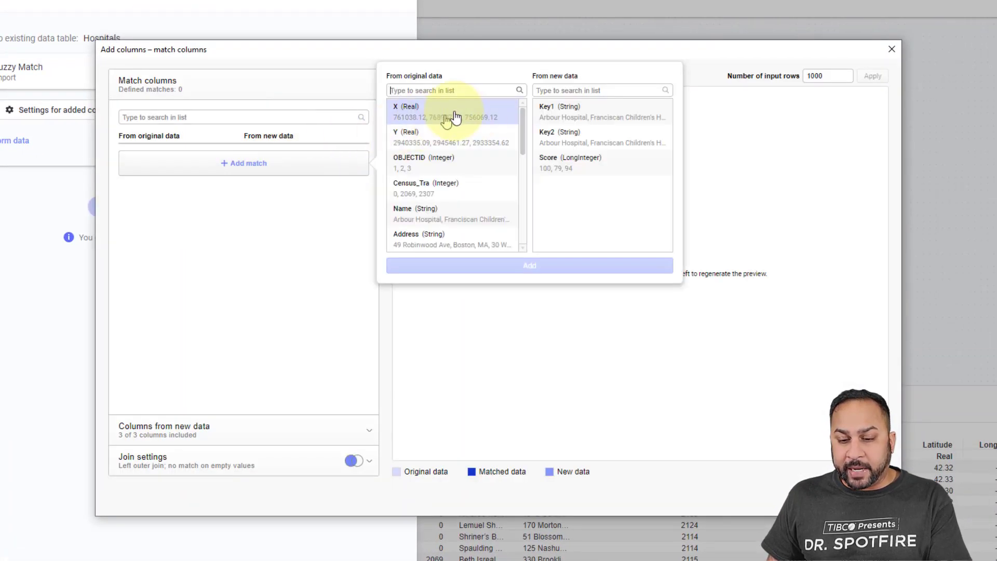
left_click(570, 115)
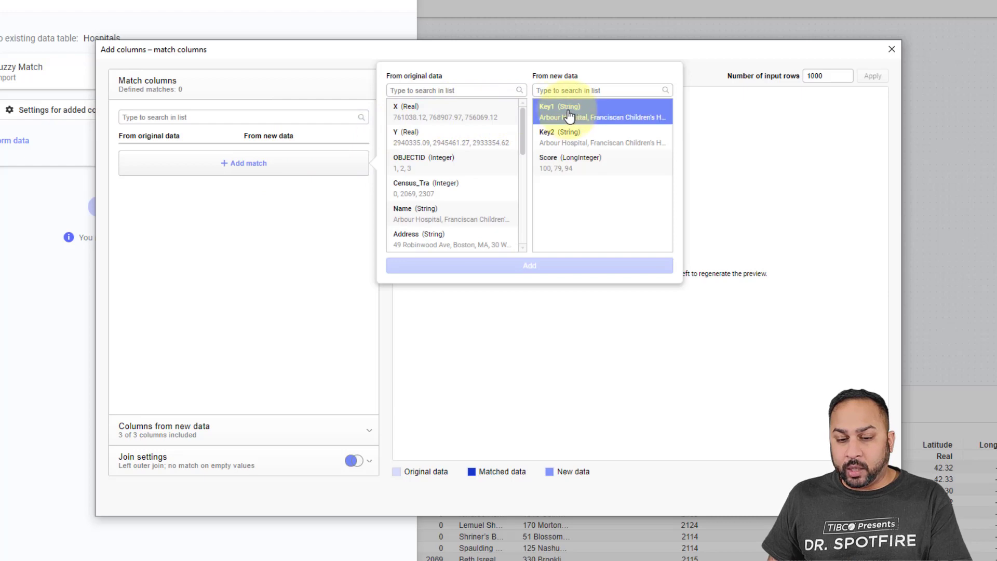
left_click(438, 214)
left_click(471, 269)
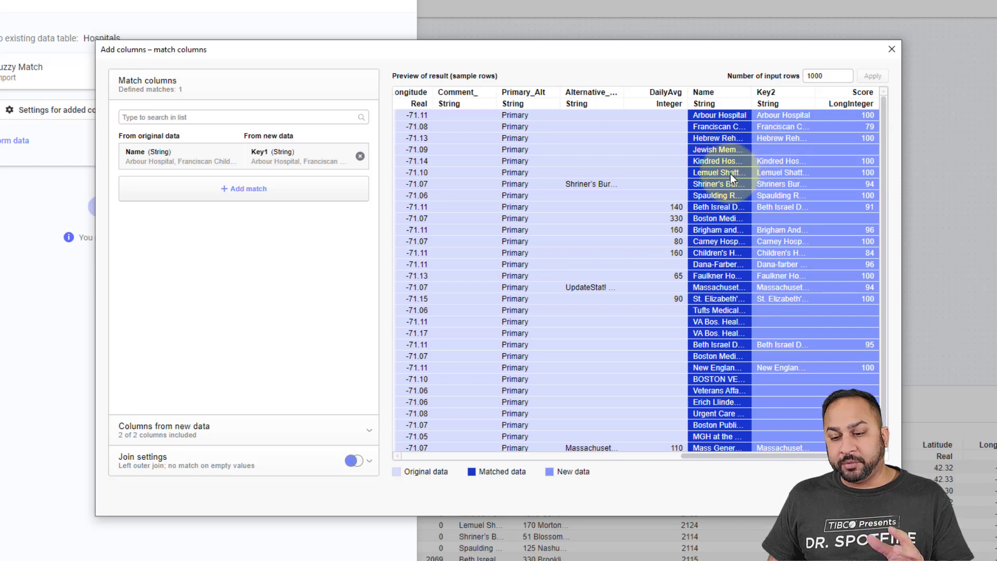
left_click(294, 424)
left_click(152, 201)
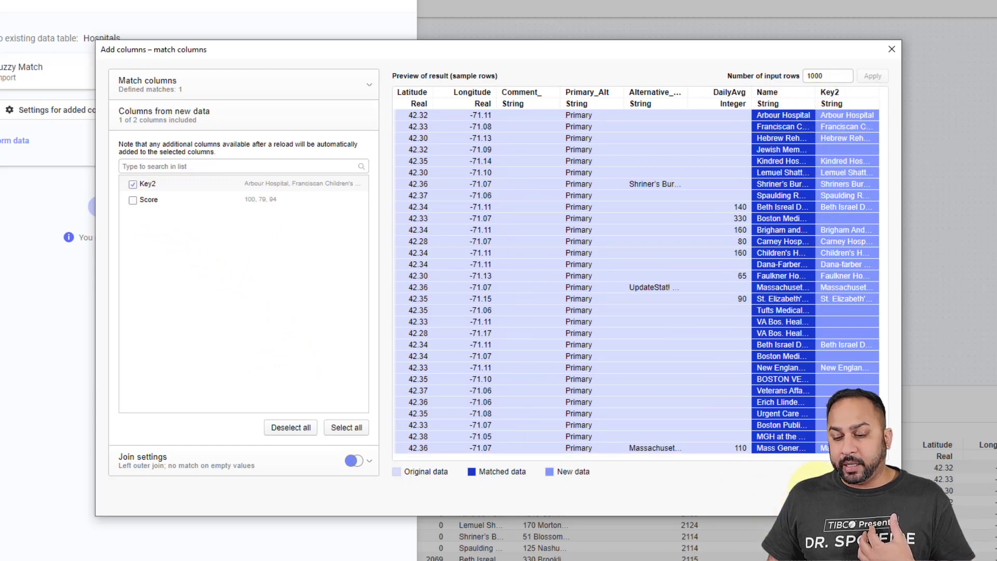
left_click(810, 493)
left_click(141, 209)
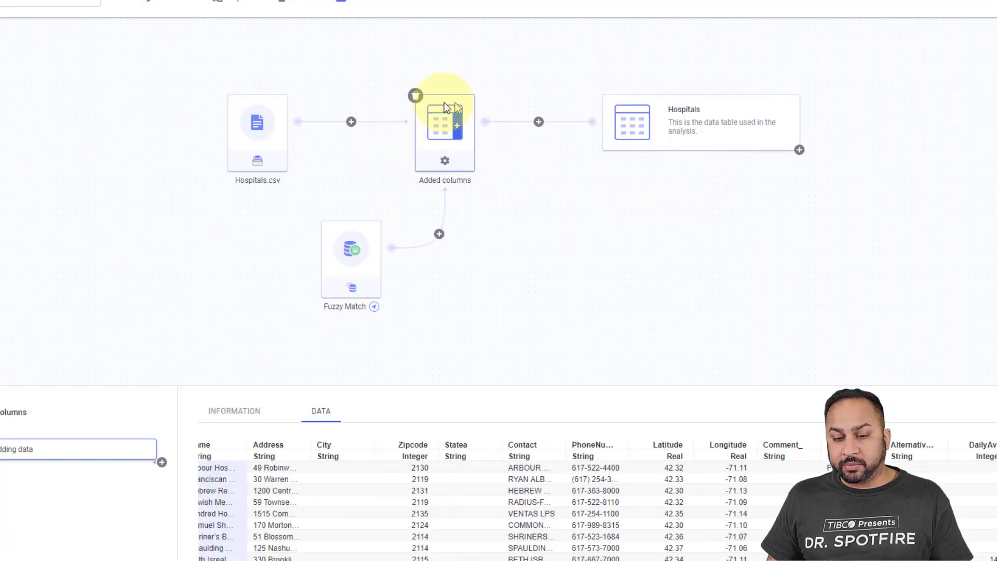
- Add hospital-locations as new columns to Hospitals and bring up its match settings
left_click(539, 122)
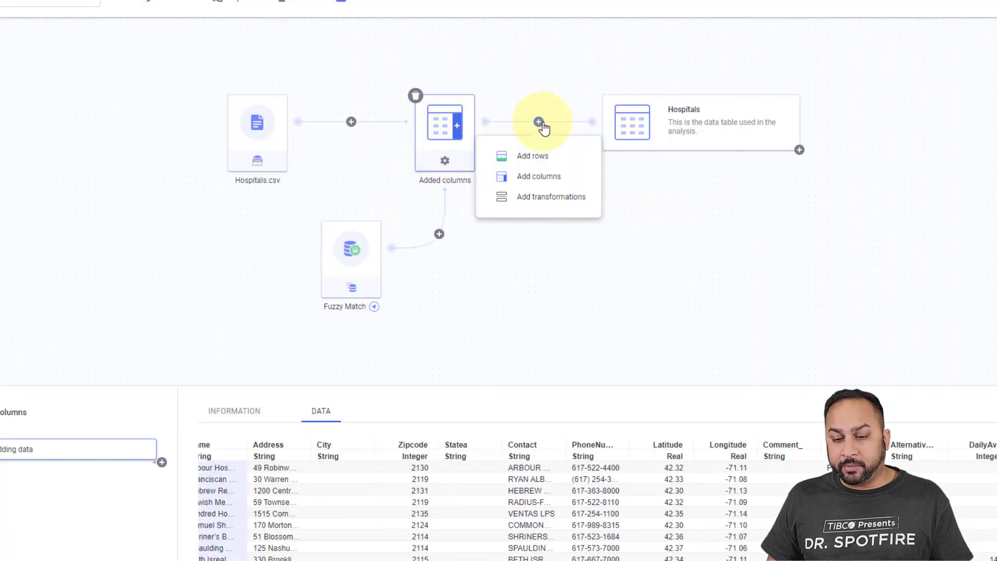
left_click(519, 177)
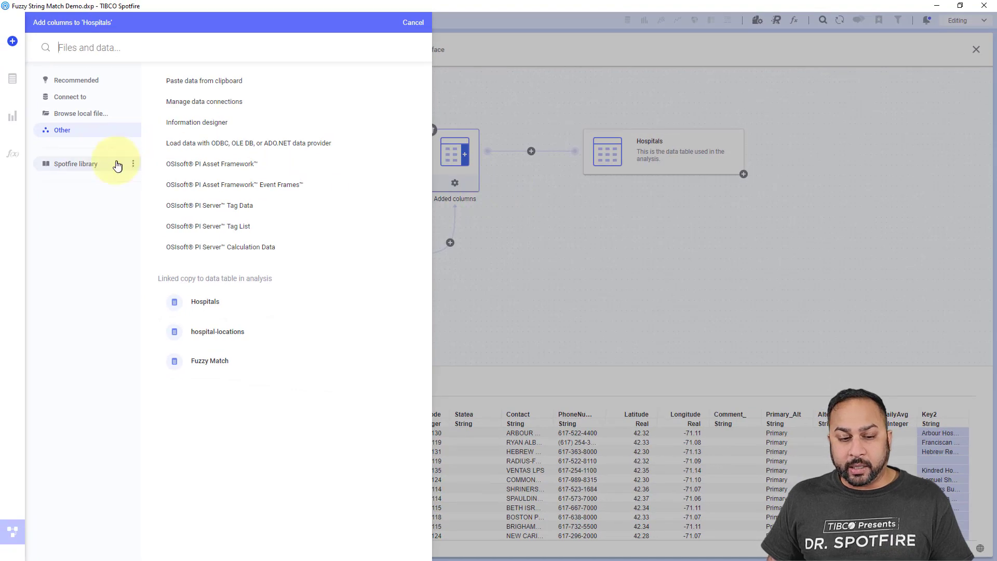
left_click(218, 332)
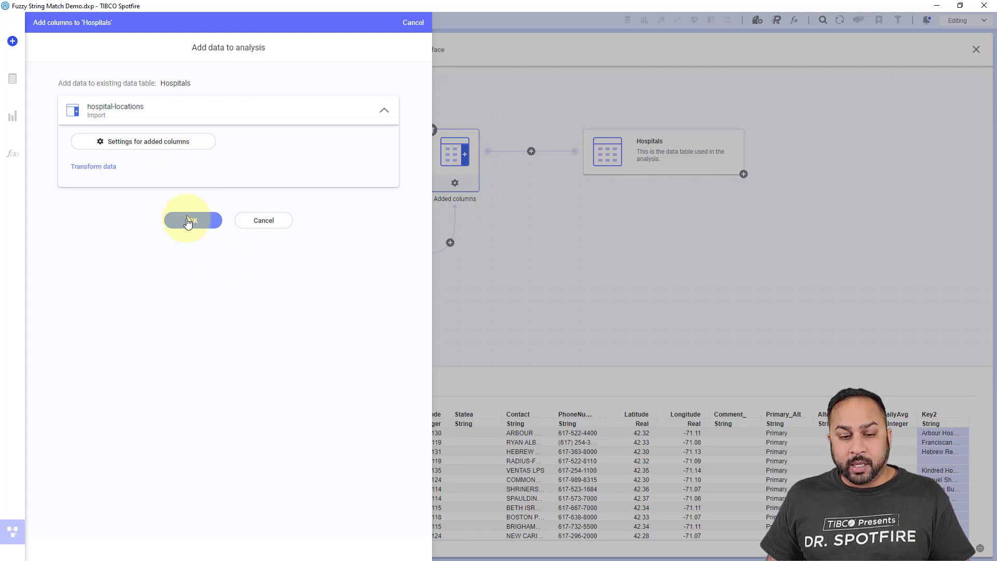
left_click(155, 142)
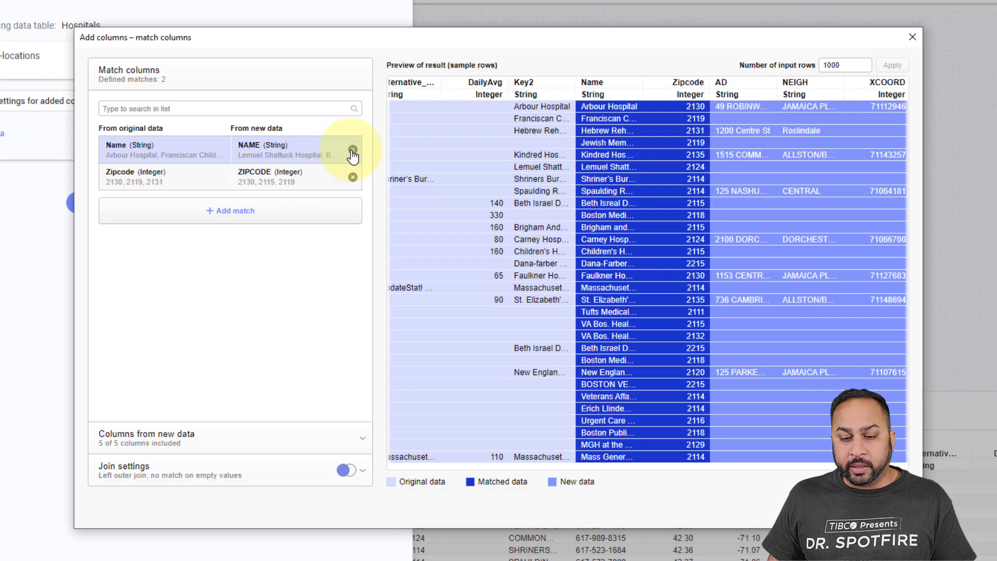
- Replace the Name/NAME and Zipcode/ZIPCODE matches with a single Key2 ↔ NAME match
left_click(353, 151)
left_click(352, 150)
left_click(330, 156)
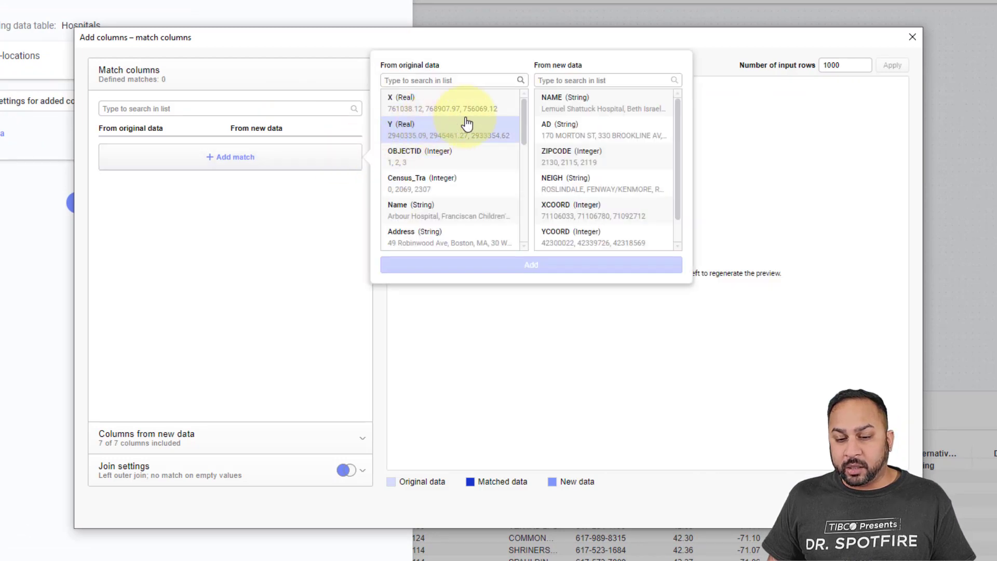
scroll(436, 171, "down", 2)
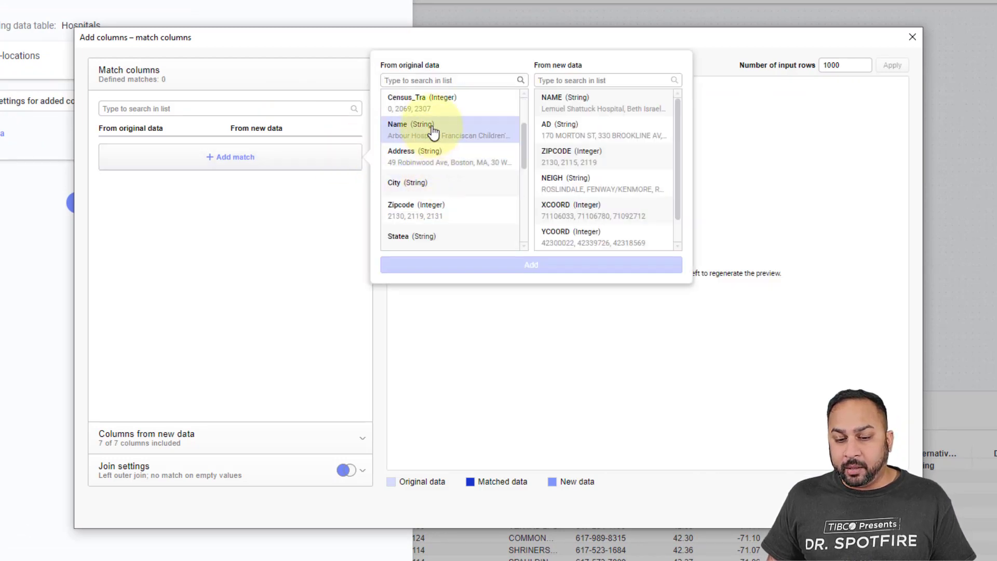
left_click(429, 131)
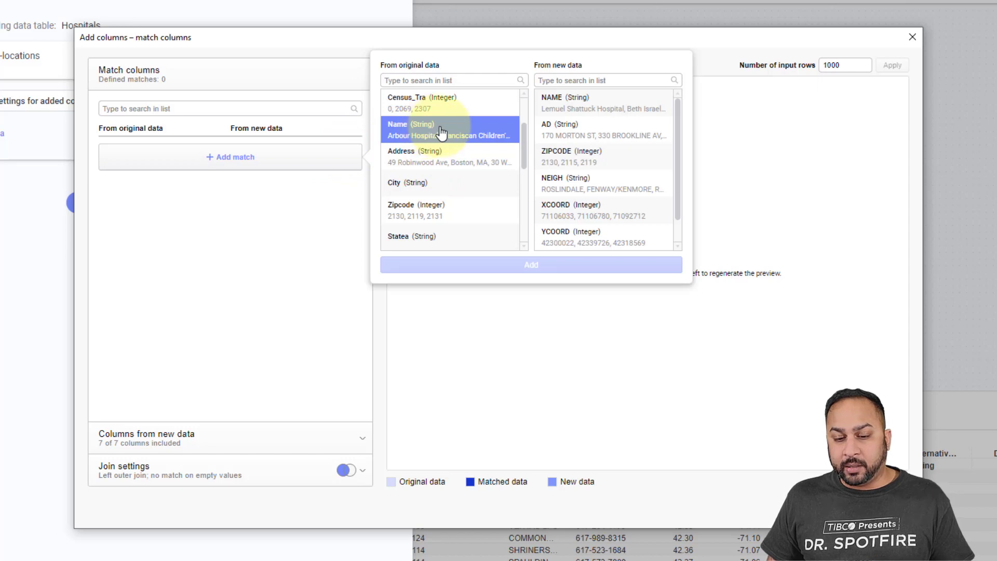
scroll(440, 133, "down", 5)
left_click(438, 235)
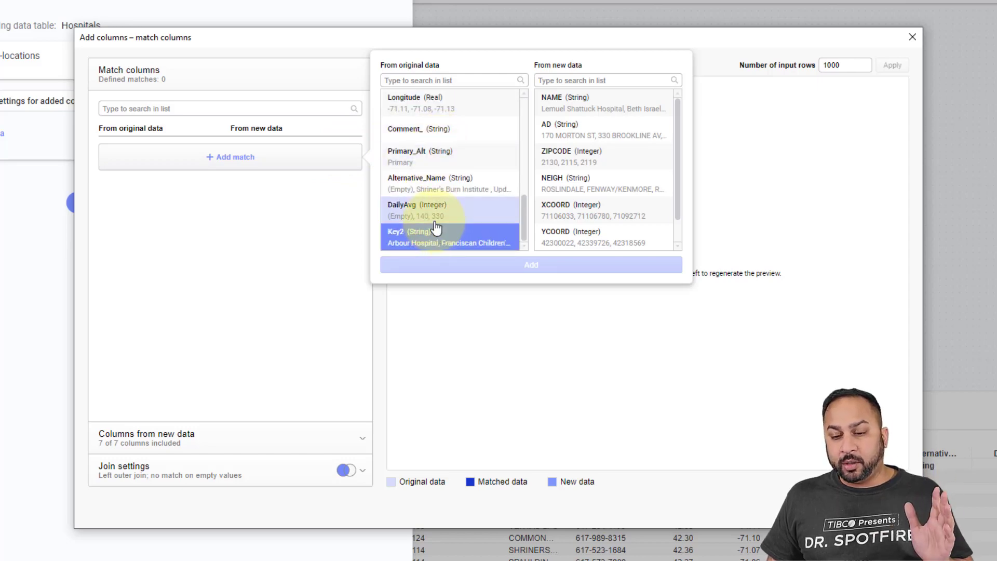
left_click(585, 102)
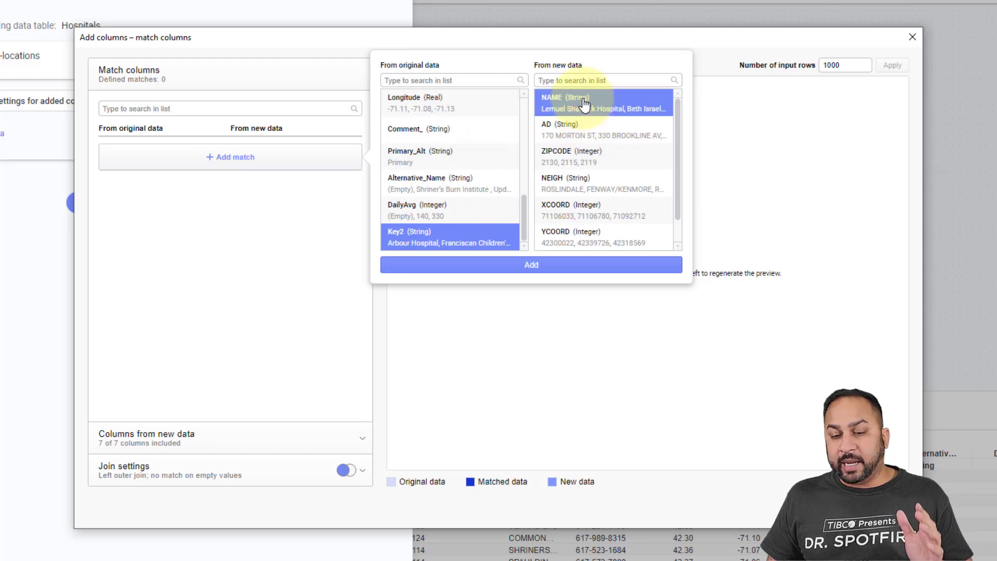
left_click(518, 265)
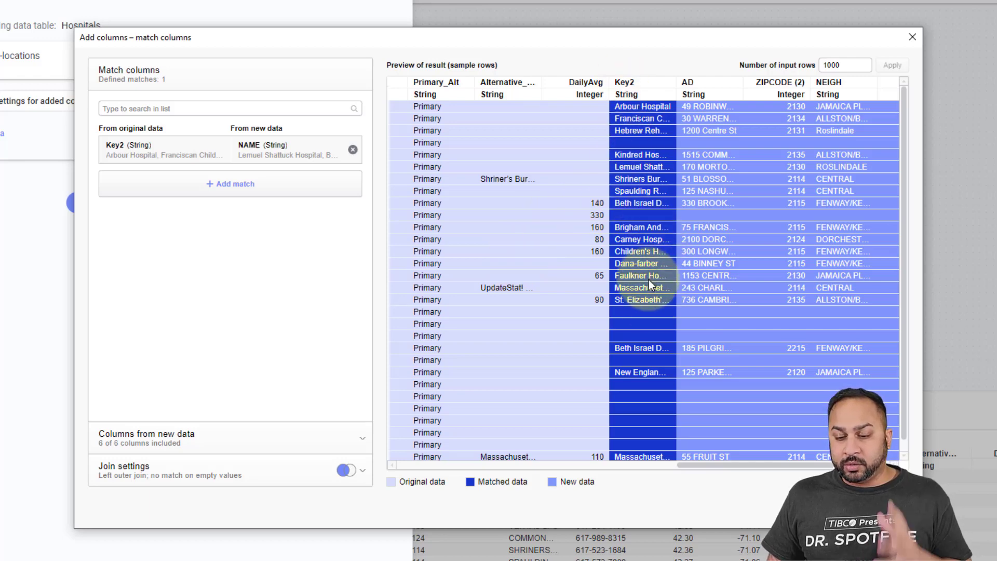
- Review the incoming hospital-locations columns and confirm adding them to Hospitals
left_click(237, 438)
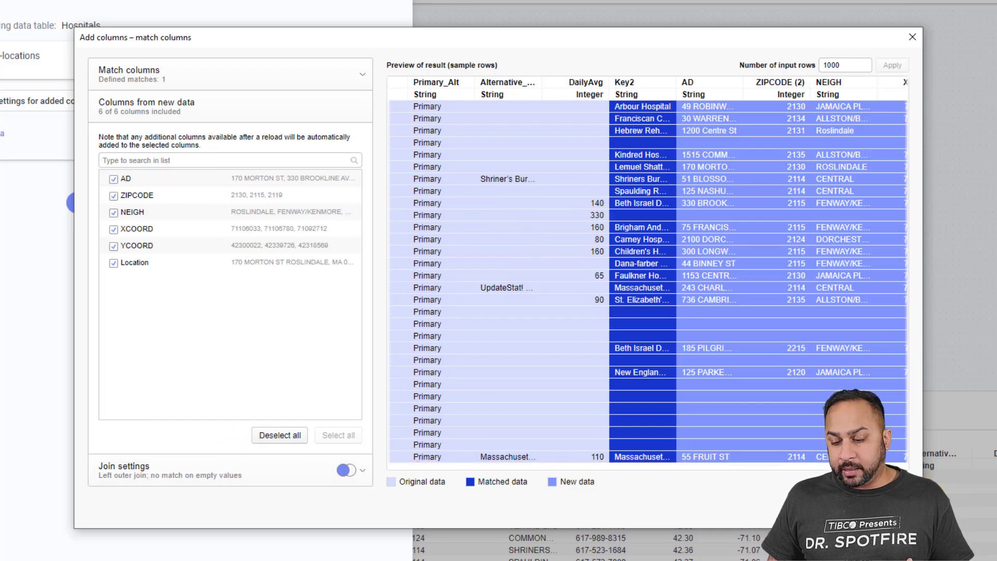
key("Return")
left_click(106, 203)
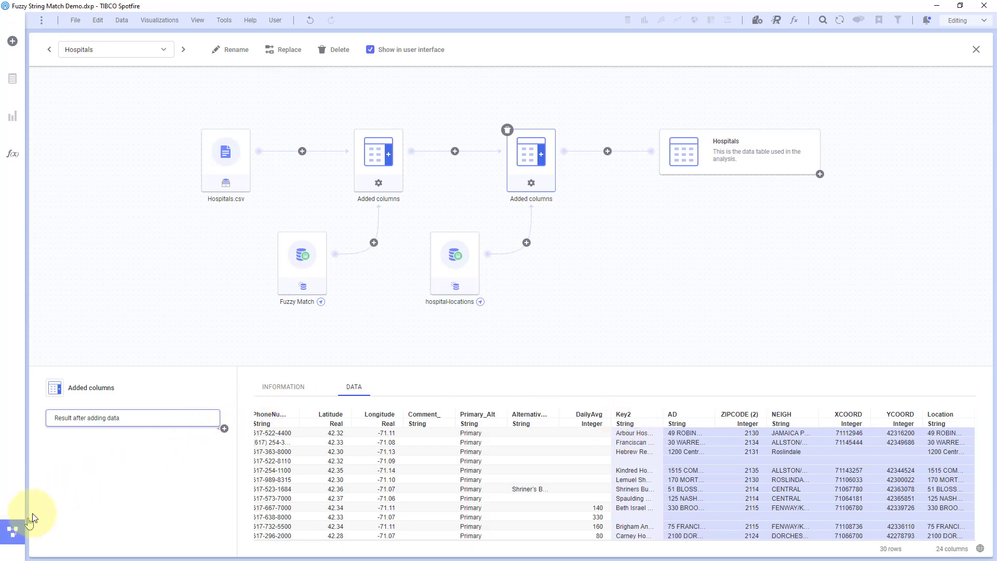
- Remove both Added columns steps from the Hospitals flow and close the data canvas
left_click(507, 130)
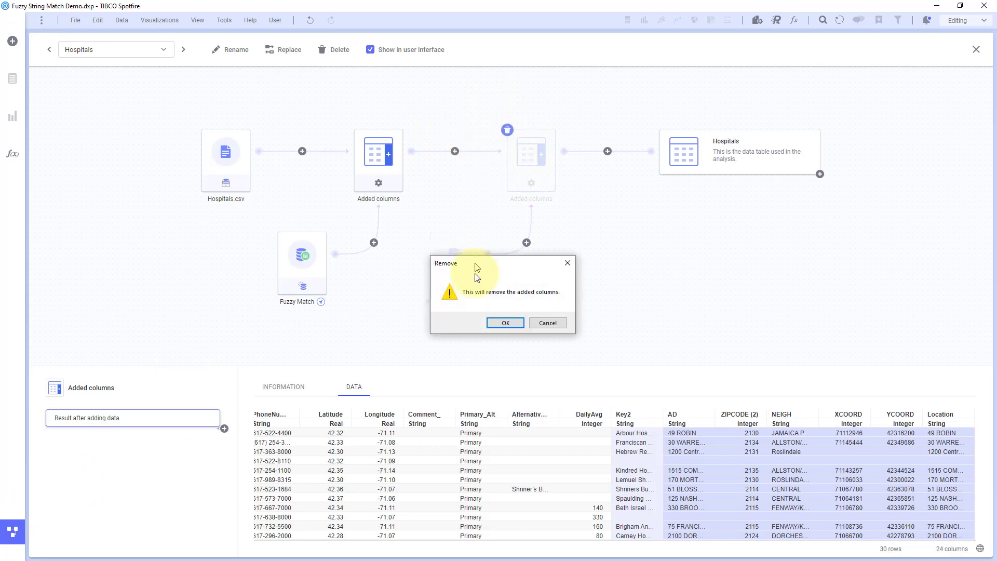
left_click(499, 319)
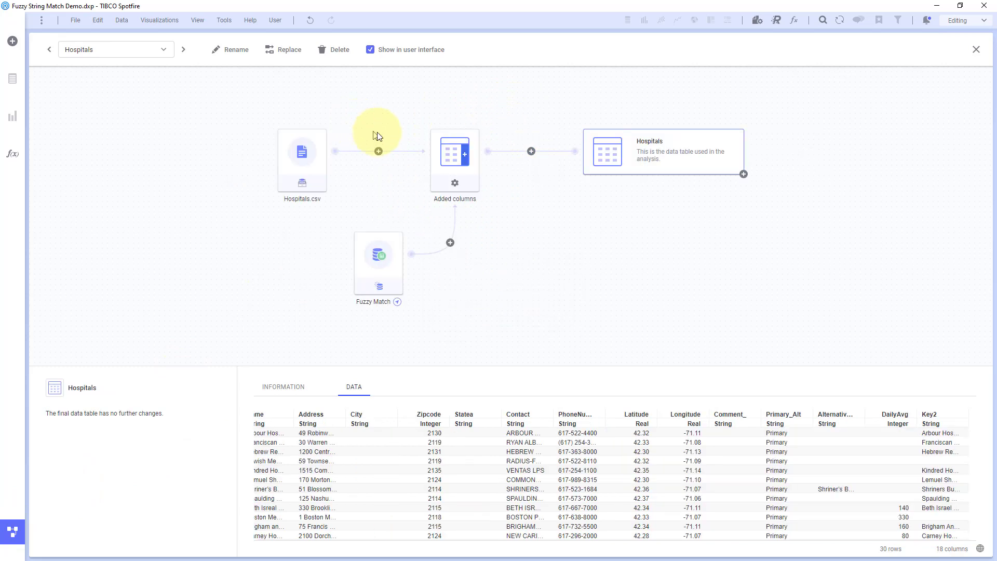
left_click(437, 131)
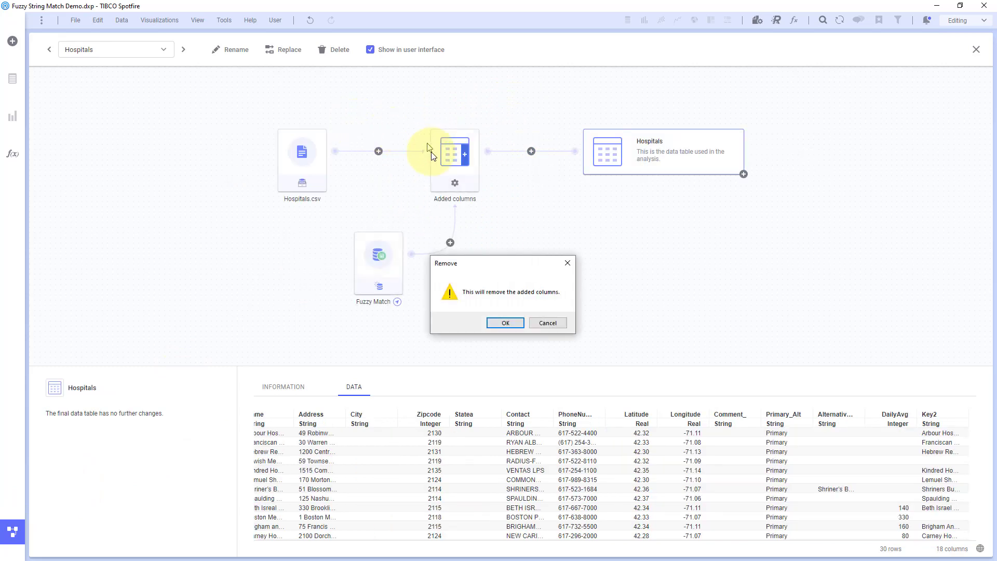
left_click(496, 321)
left_click(13, 531)
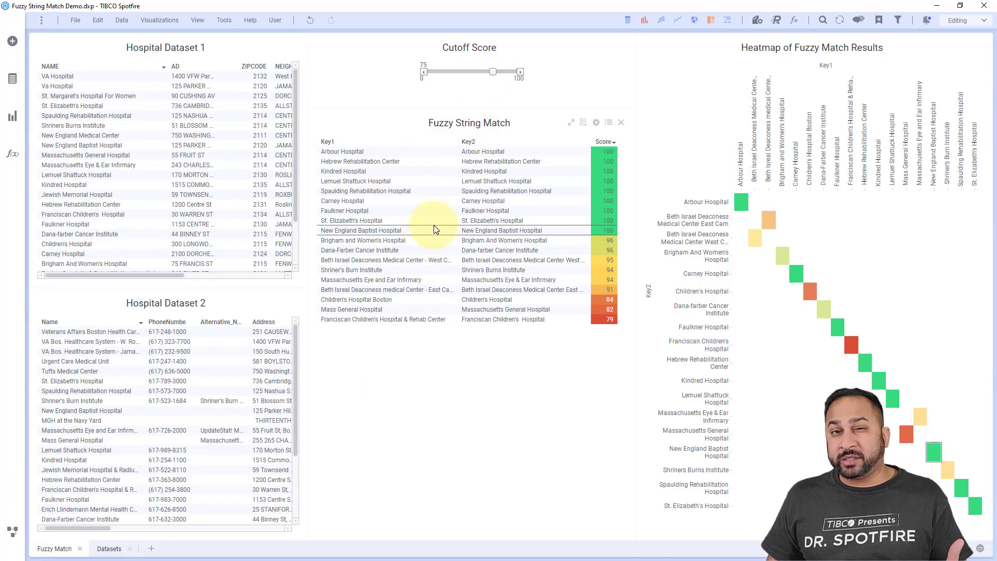
- Lower the Cutoff Score slider to 32
left_click_drag(492, 72, 457, 78)
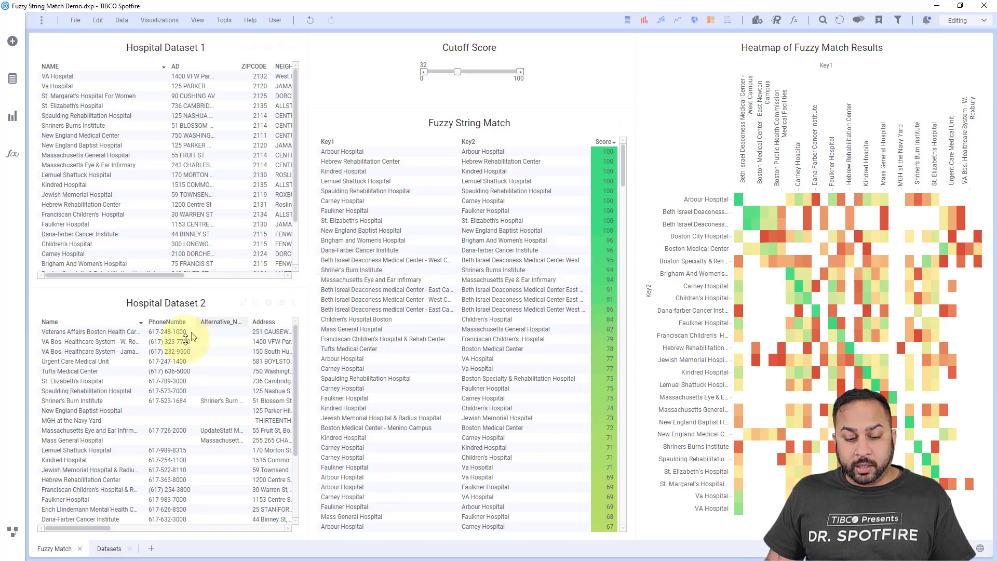
- Bring up the f(x) analytic tools list
left_click(14, 160)
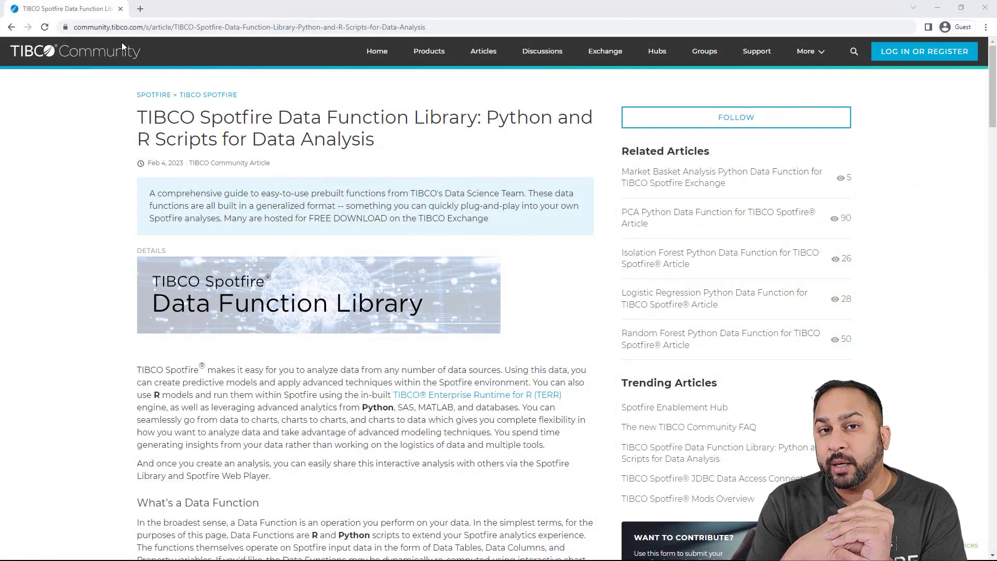
- Scroll the Data Function Library article down through the Available Data Functions lists
scroll(462, 111, "down", 5)
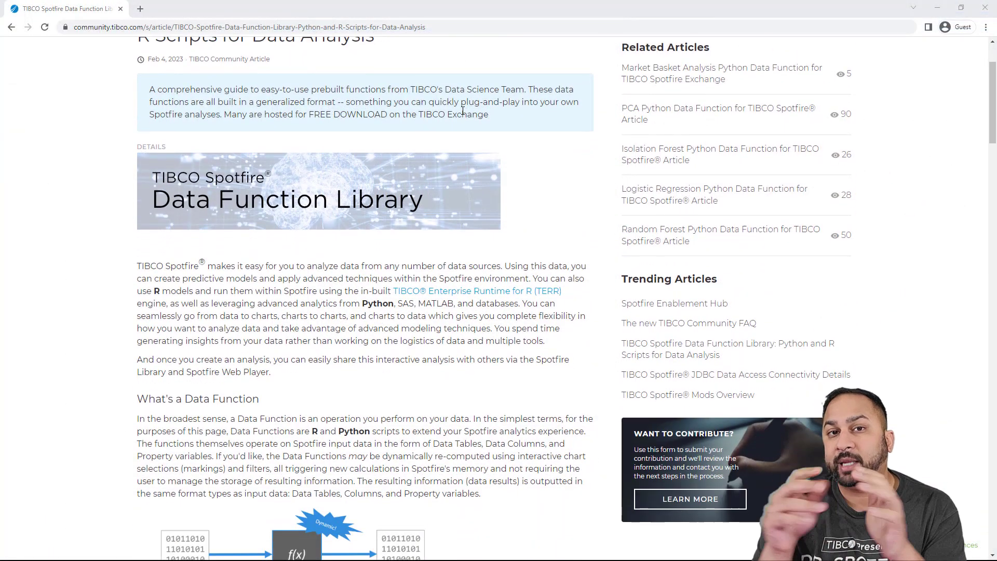
scroll(463, 111, "down", 10)
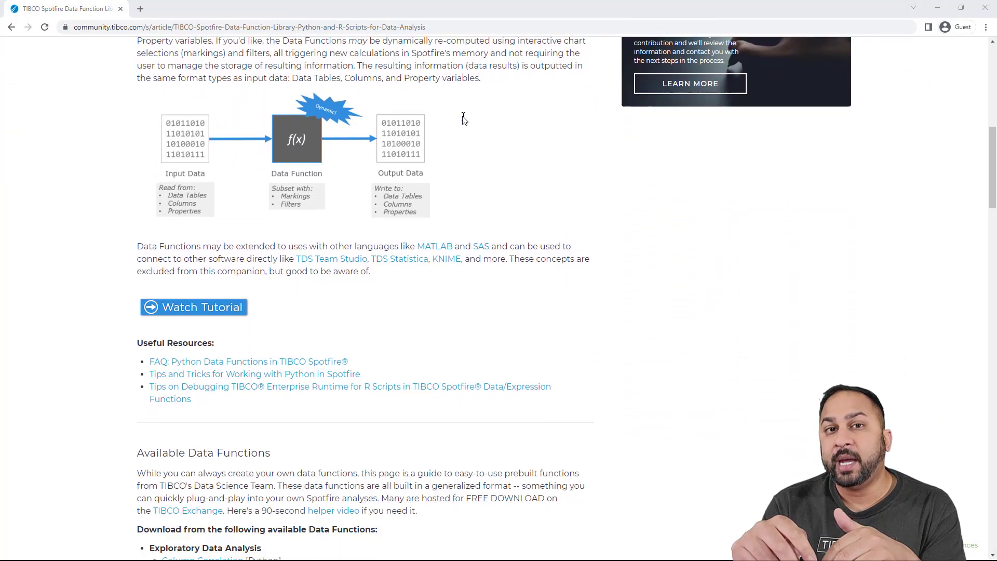
scroll(464, 119, "down", 5)
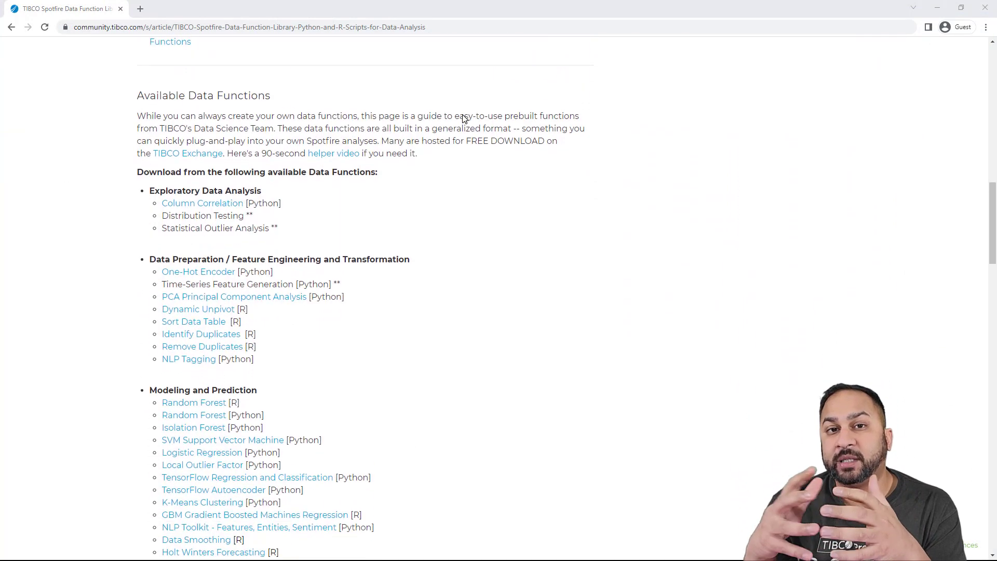
scroll(464, 119, "down", 6)
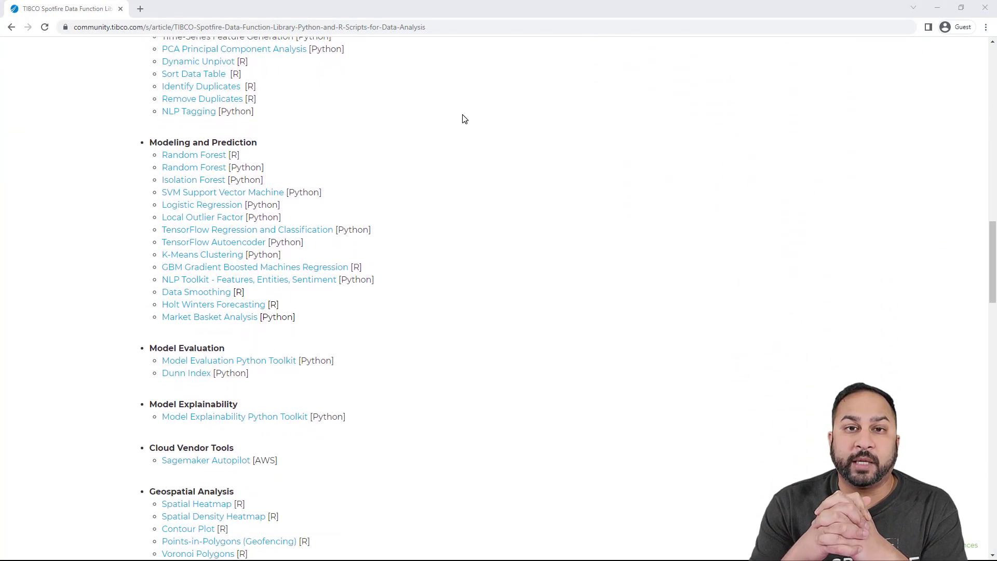
scroll(465, 119, "down", 4)
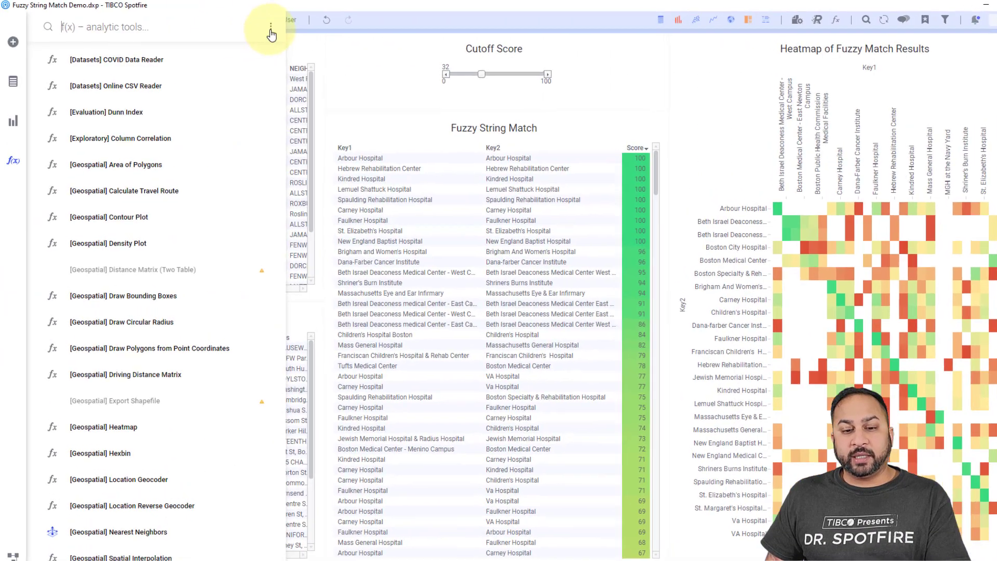
- Search the library for 'fuzzy' and add the Fuzzy String Match data function to f(x)
left_click(267, 31)
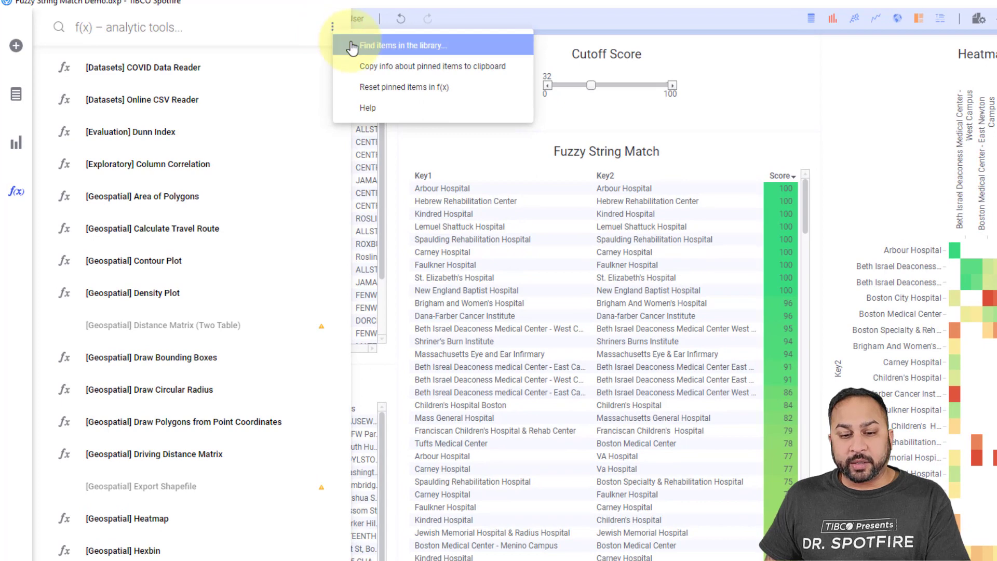
left_click(352, 46)
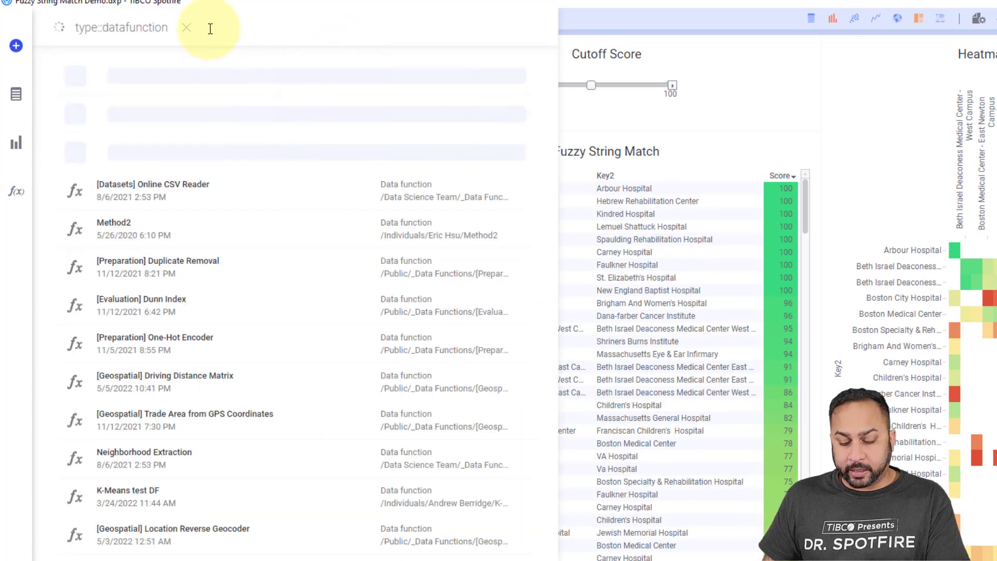
type("fuzzy")
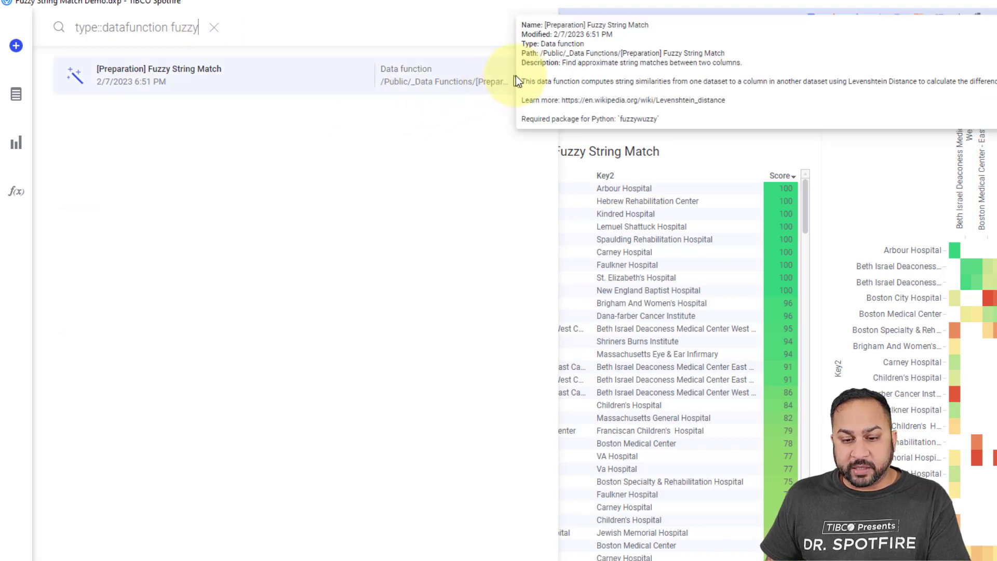
left_click(519, 78)
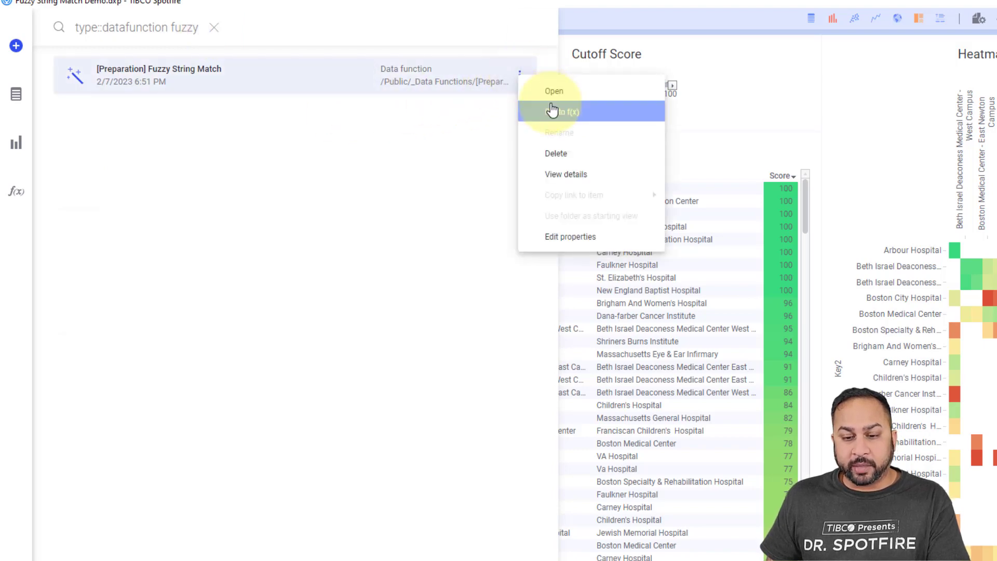
left_click(552, 111)
left_click(19, 195)
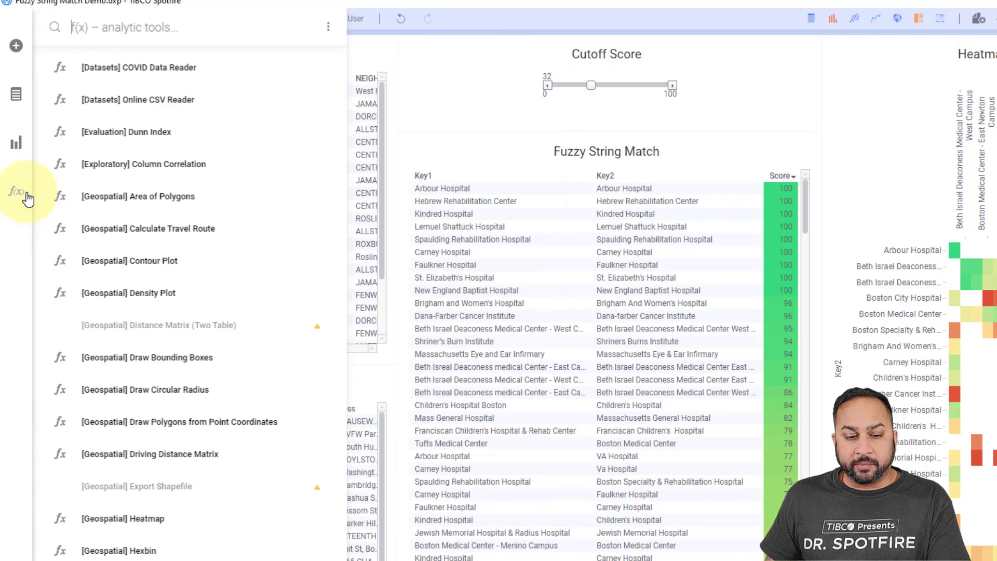
- Find Fuzzy String Match via 'fuz' and set its first input to Hospitals / Name
type("fuzz")
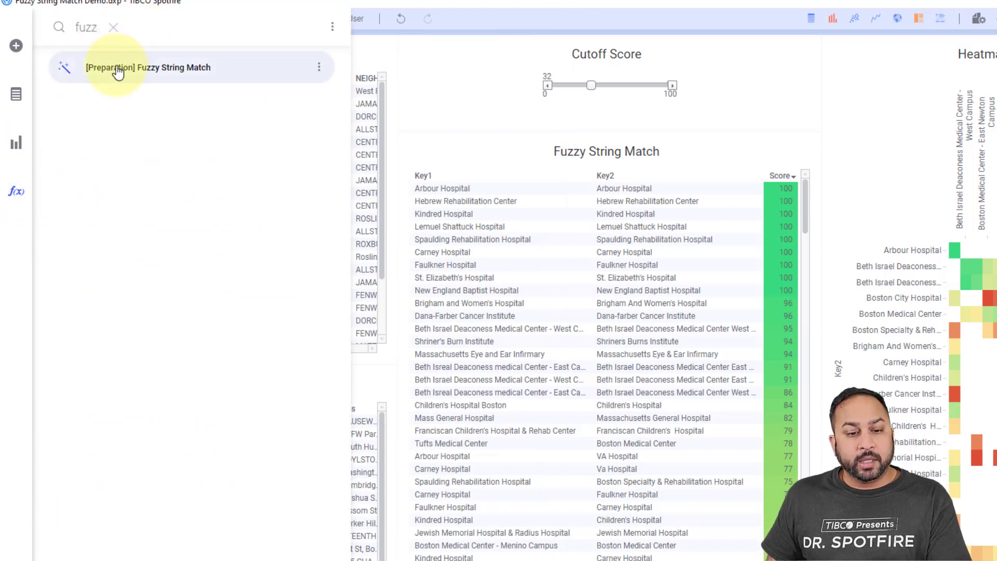
left_click(116, 67)
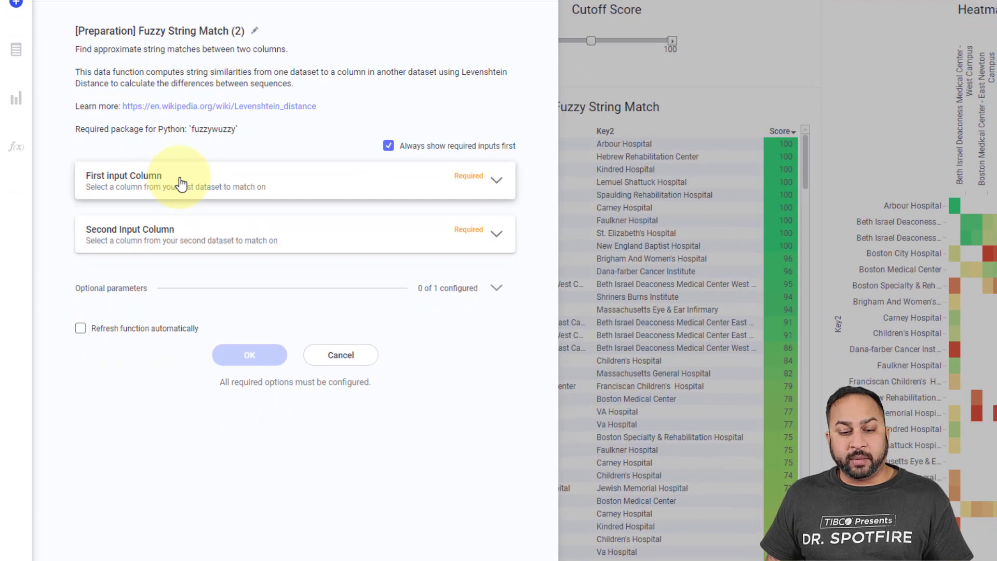
left_click(182, 182)
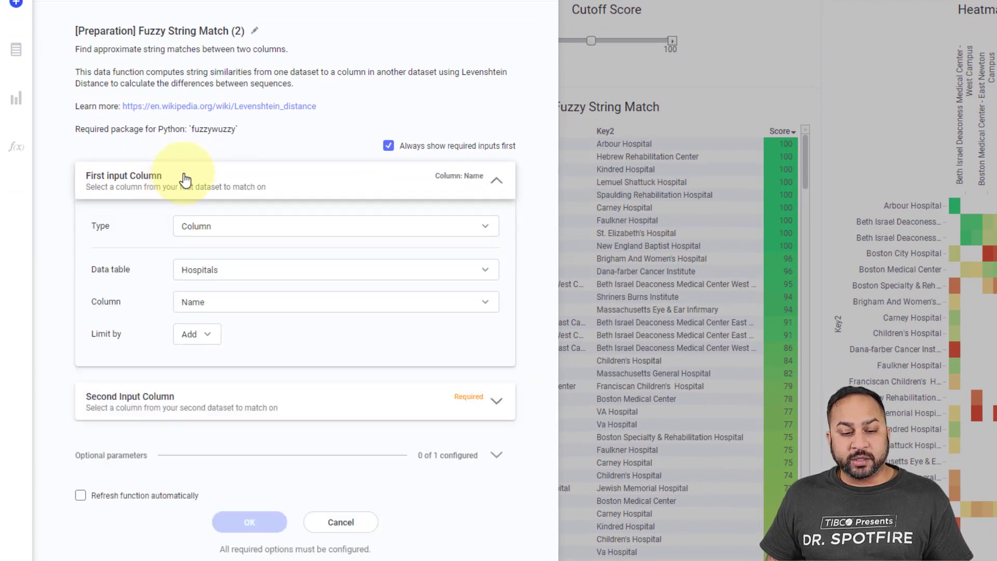
left_click(240, 270)
left_click(239, 269)
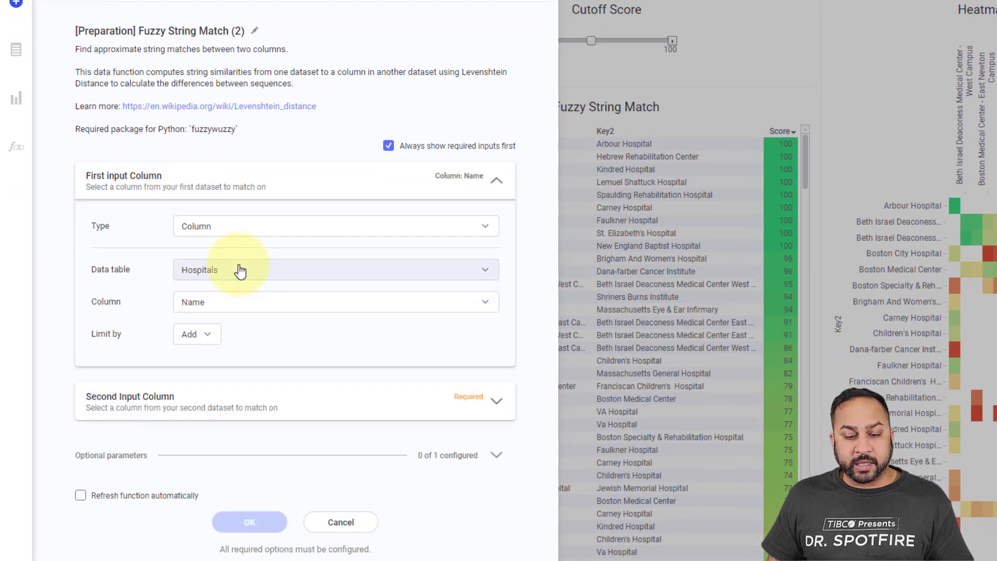
left_click(225, 309)
left_click(227, 317)
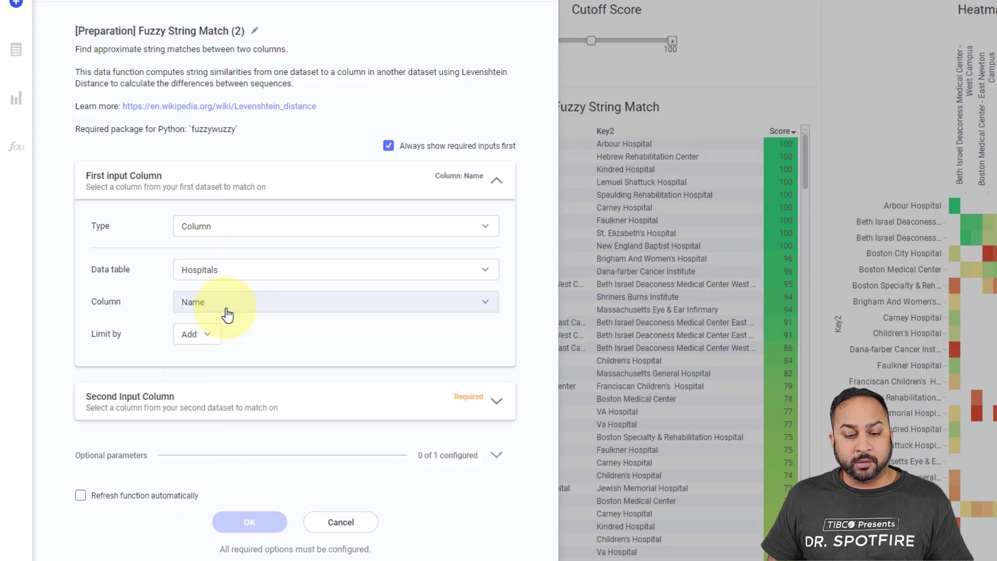
- Set the second input to hospital-locations / NAME
left_click(205, 396)
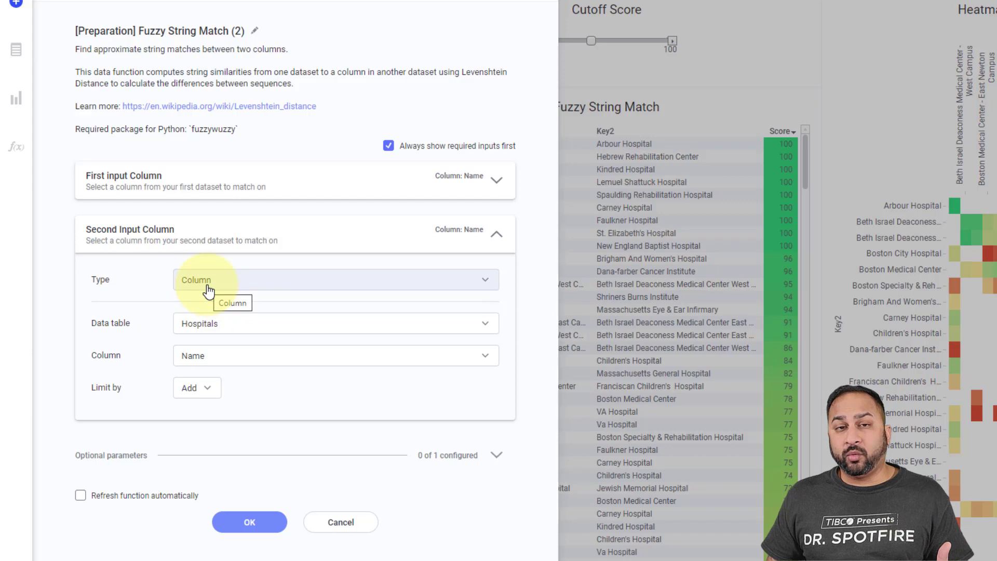
left_click(222, 326)
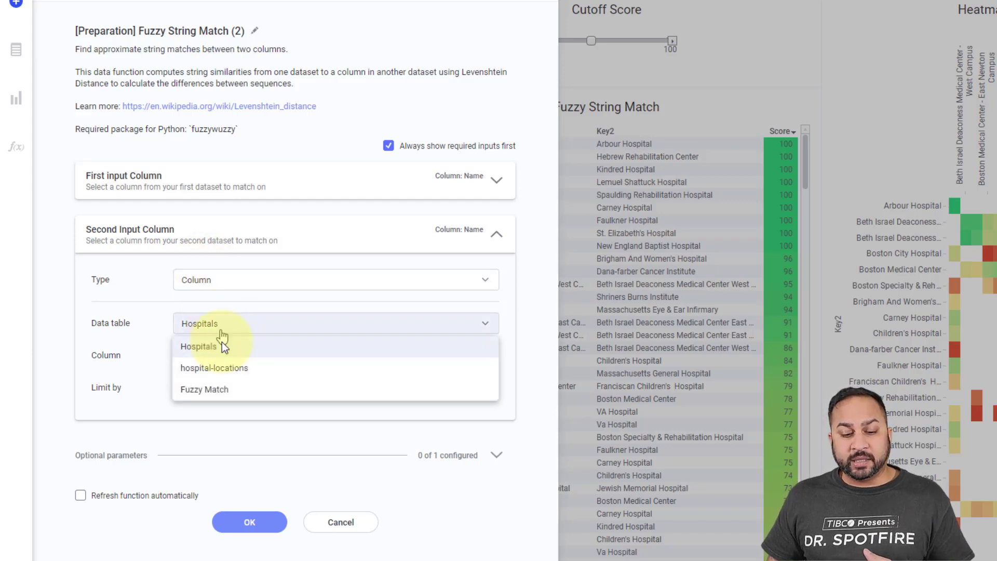
left_click(225, 370)
left_click(227, 360)
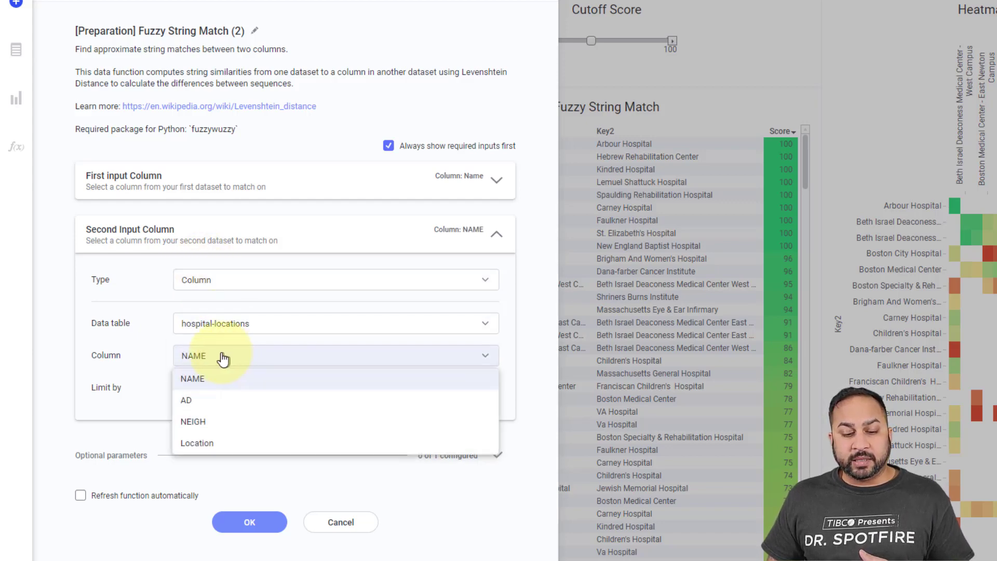
left_click(195, 355)
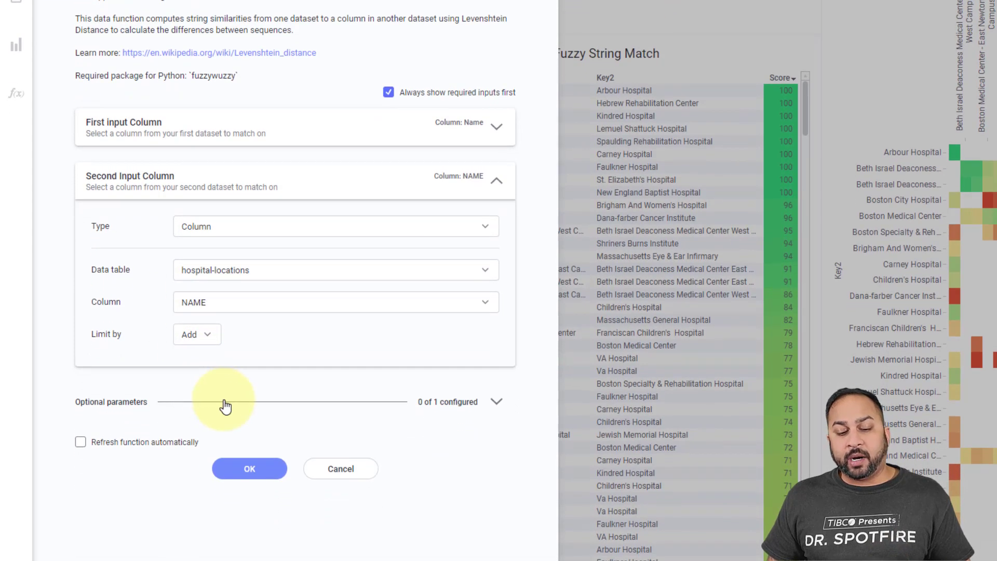
- Give Cutoff Score a fixed value of 50 and run the function
left_click(225, 407)
left_click(327, 436)
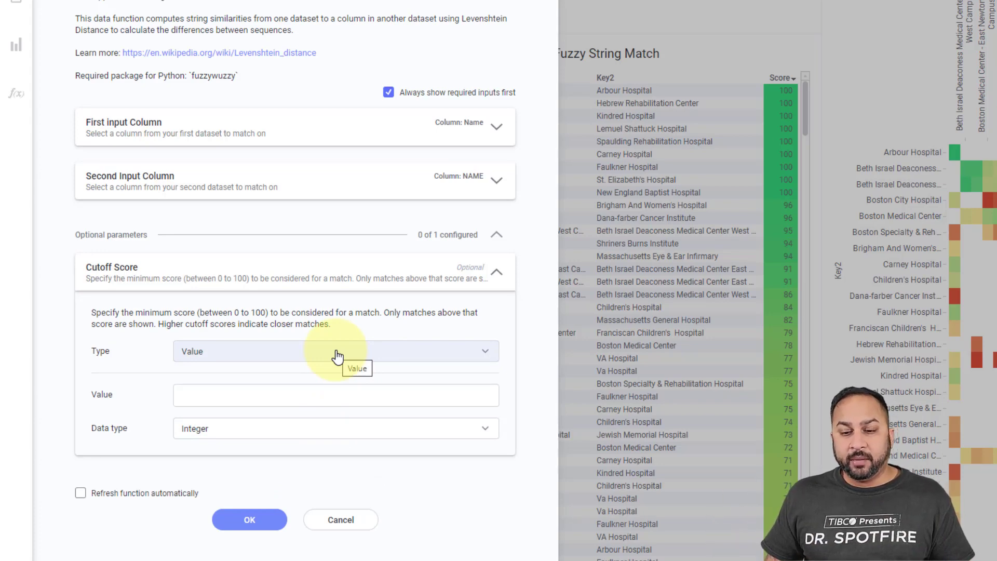
left_click(300, 355)
left_click(239, 395)
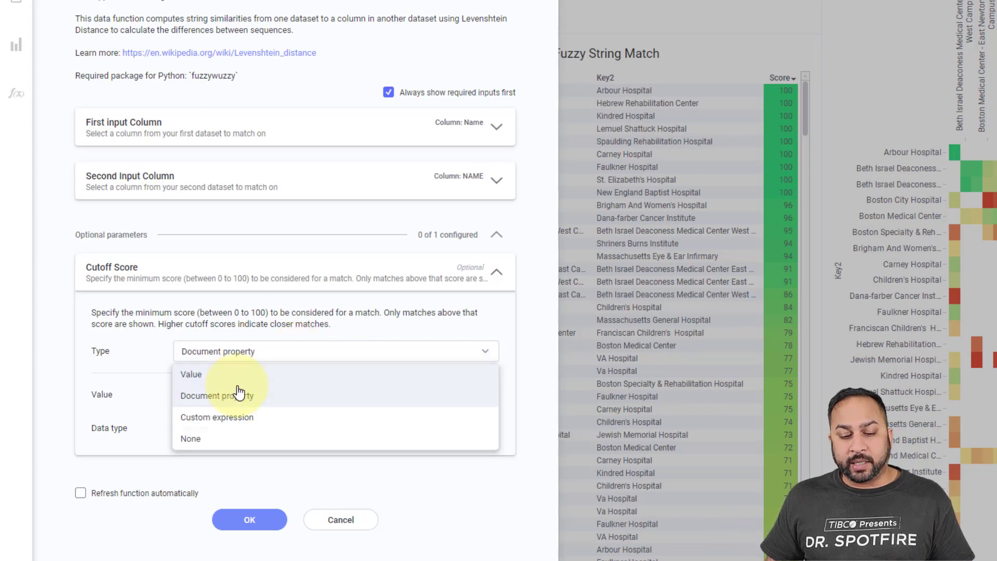
left_click(248, 361)
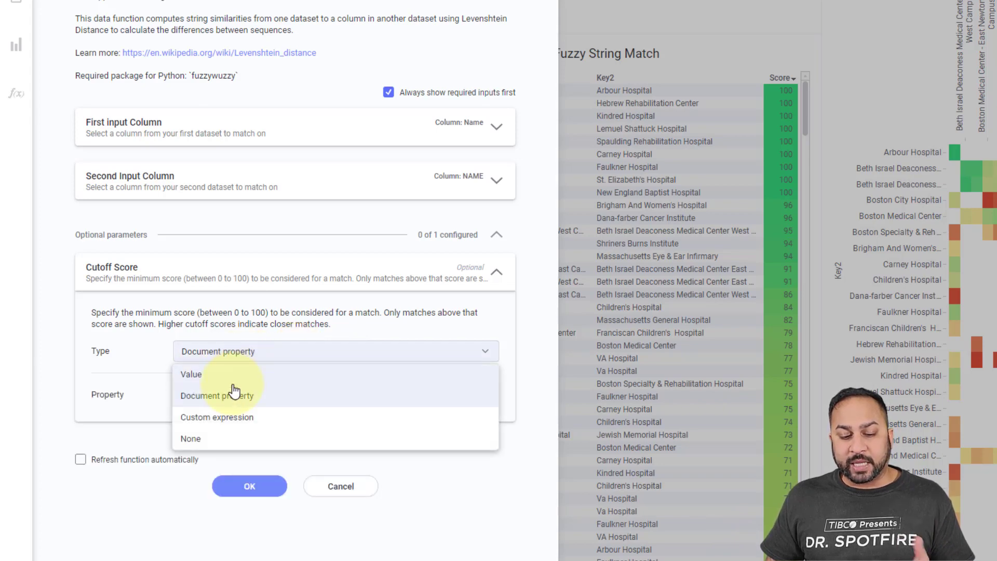
left_click(234, 382)
left_click(226, 395)
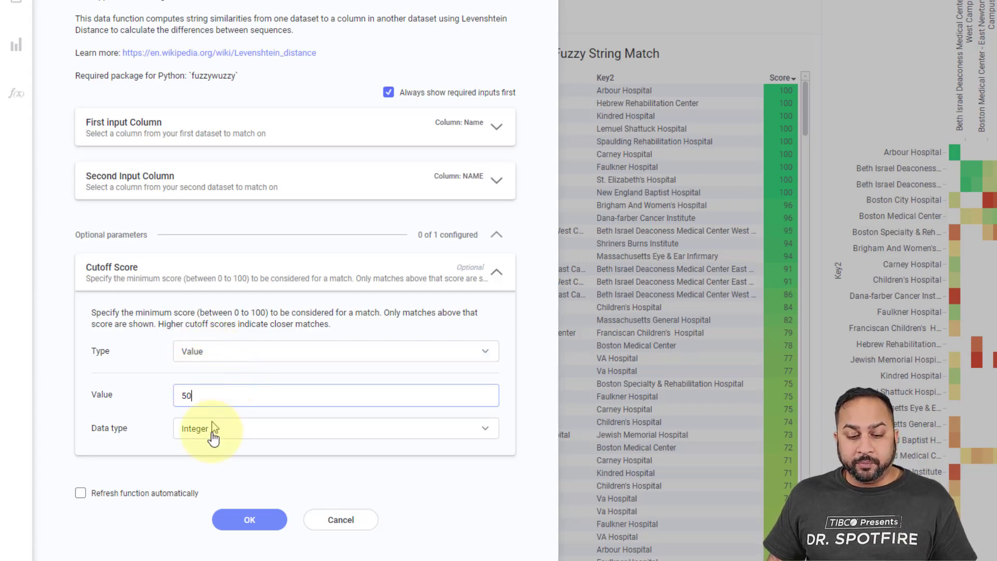
left_click(239, 518)
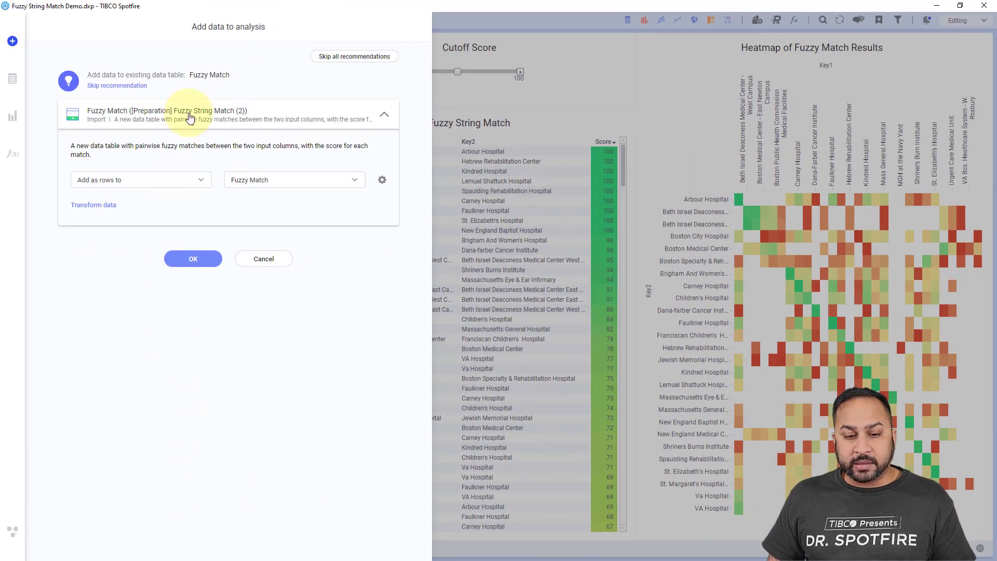
- Add the Key1/Key2/Score match results as the new 'Fuzzy Match (2)' table and view it in the data canvas
left_click(125, 86)
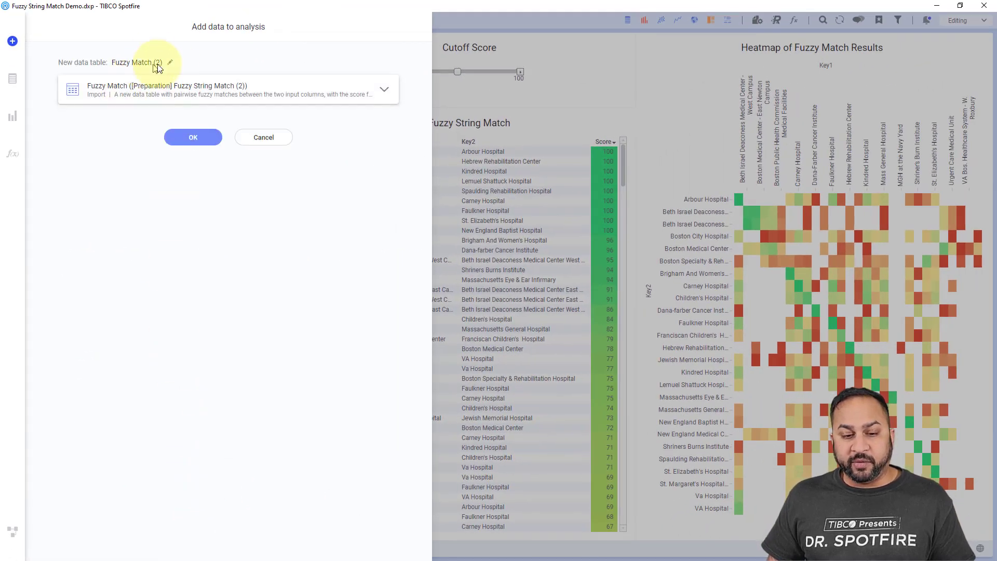
left_click(185, 149)
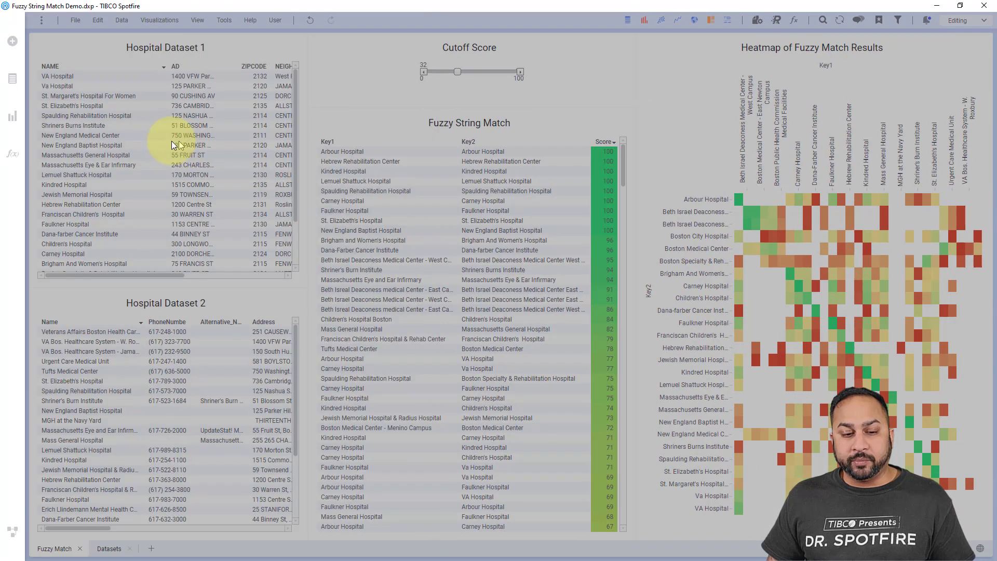
left_click(13, 531)
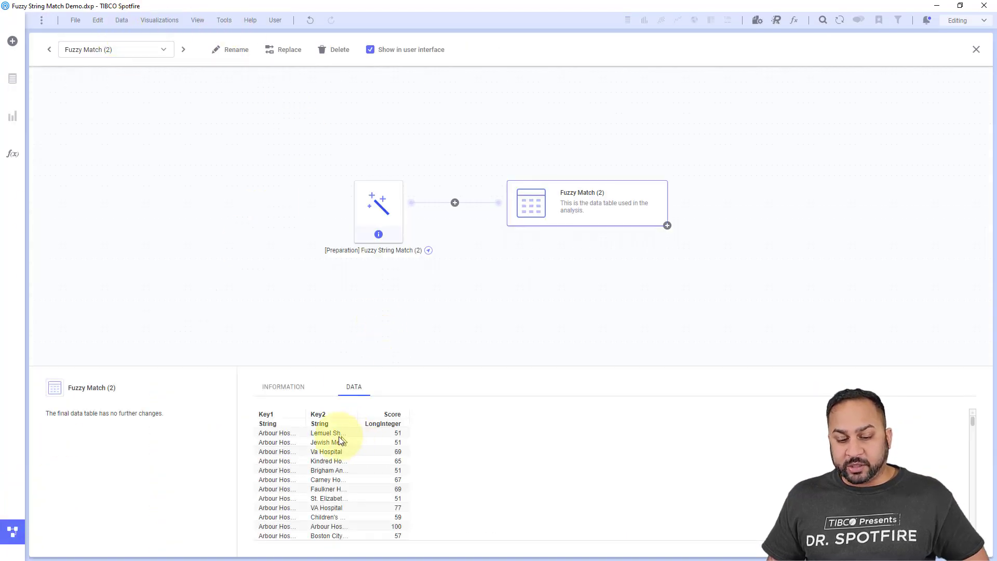
scroll(356, 443, "down", 5)
scroll(368, 446, "down", 10)
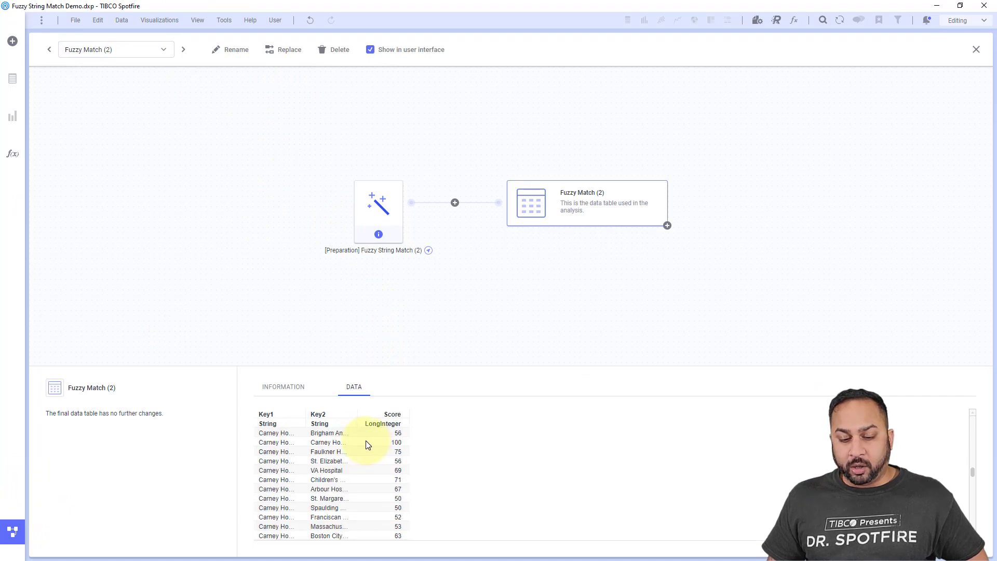
scroll(364, 451, "up", 15)
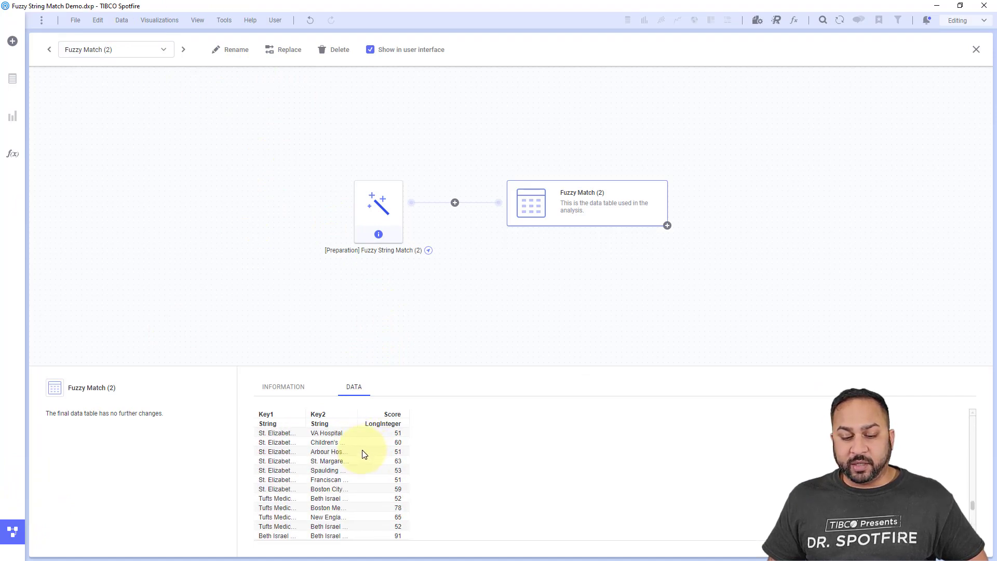